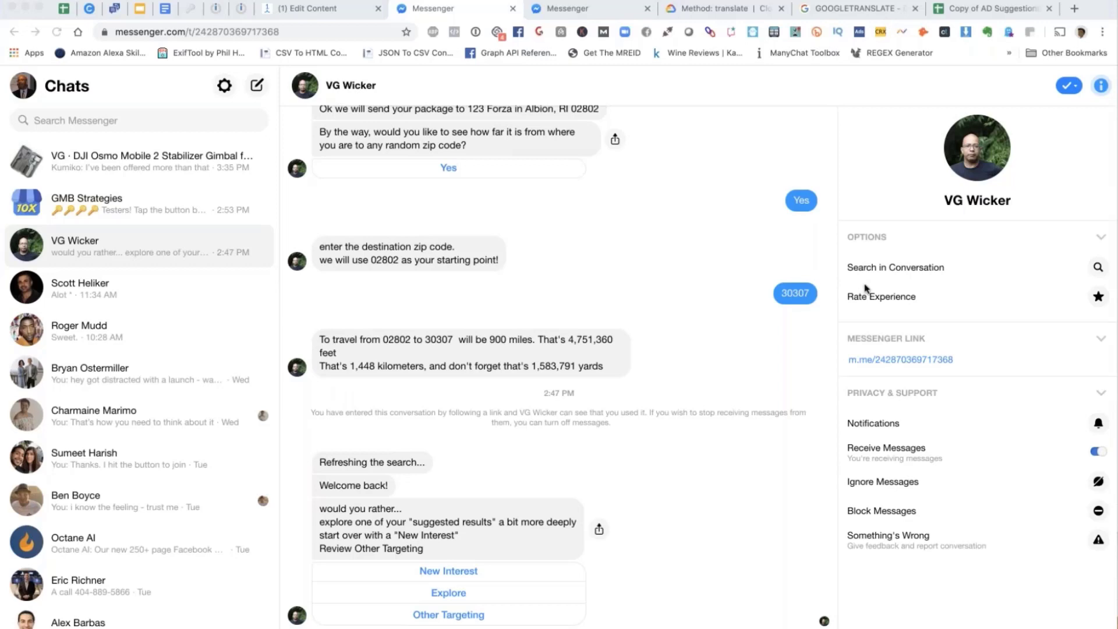
- Start a New Interest search in the ad-targeting chatbot conversation
scroll(864, 288, down, 1)
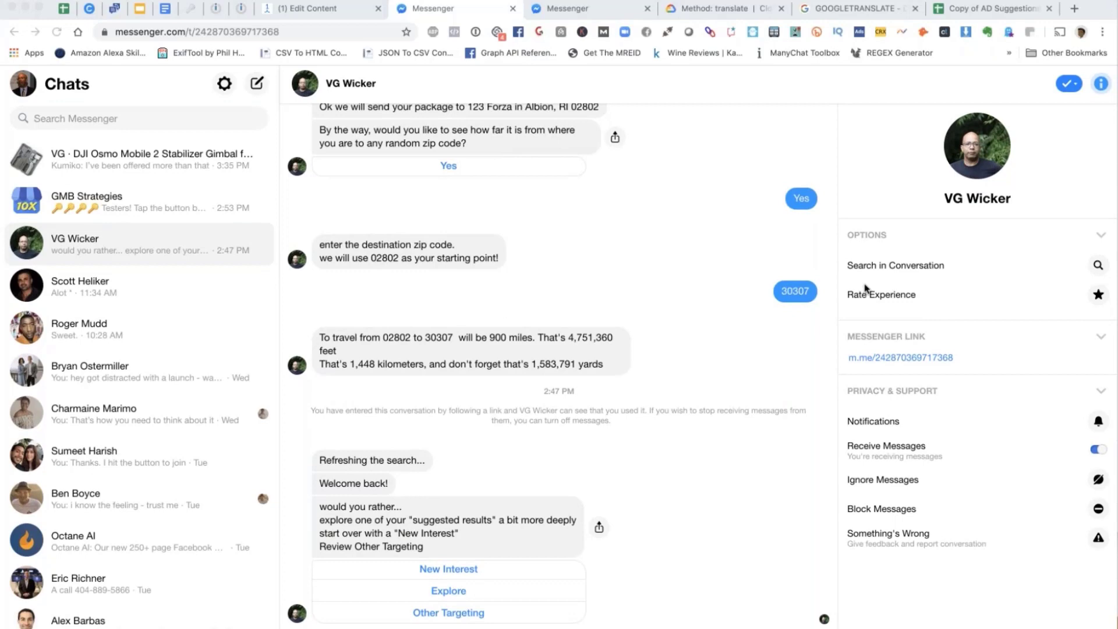
scroll(741, 547, up, 2)
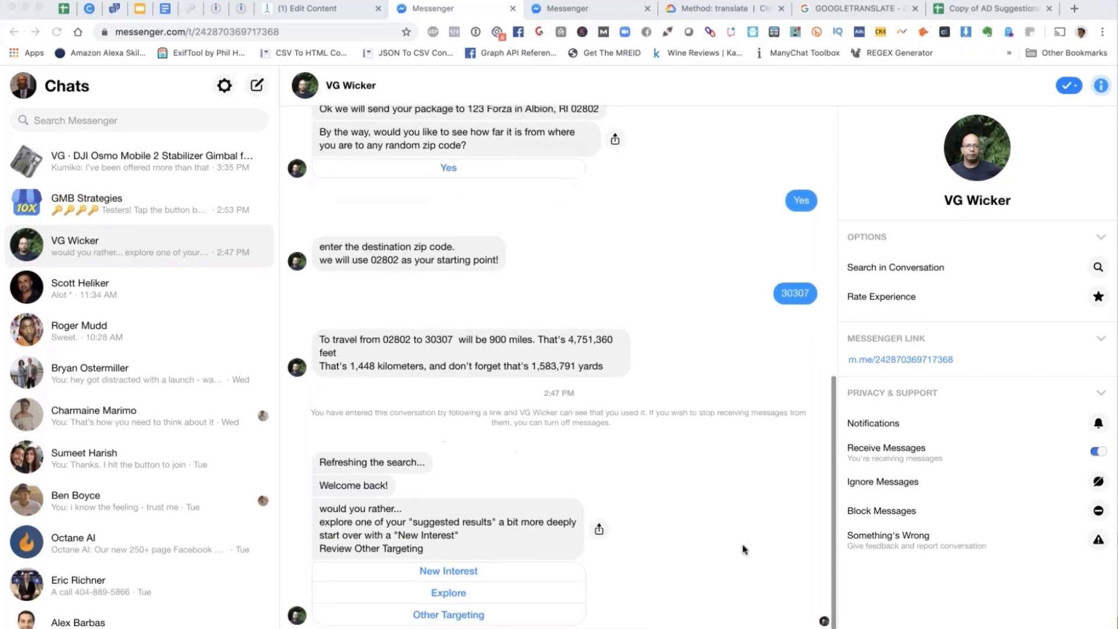
scroll(742, 550, up, 2)
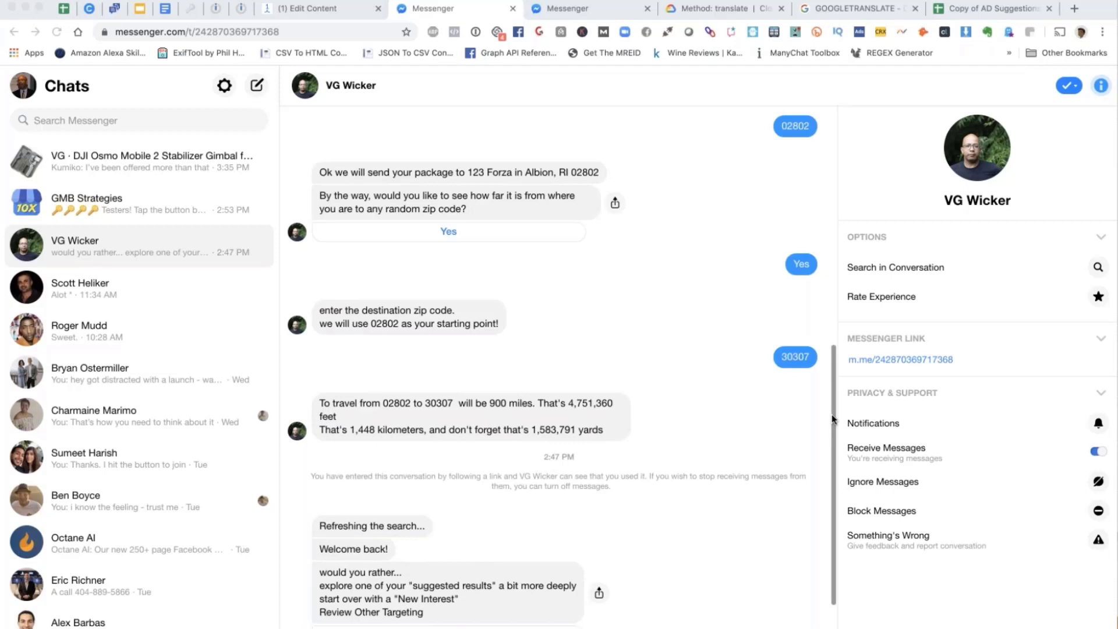
scroll(832, 415, down, 2)
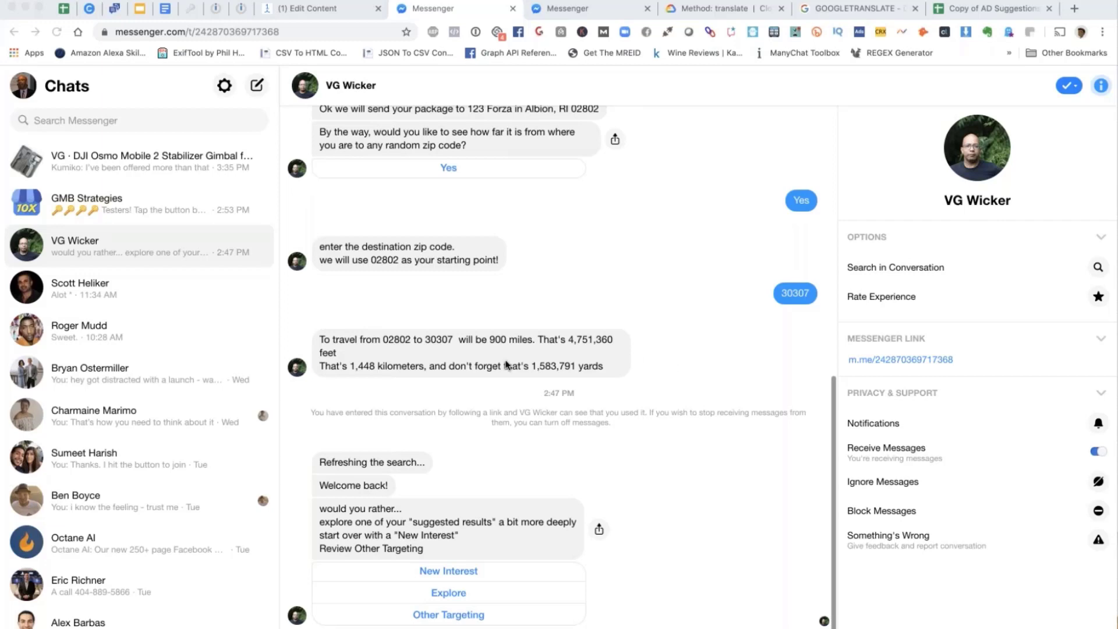
click(434, 574)
click(434, 573)
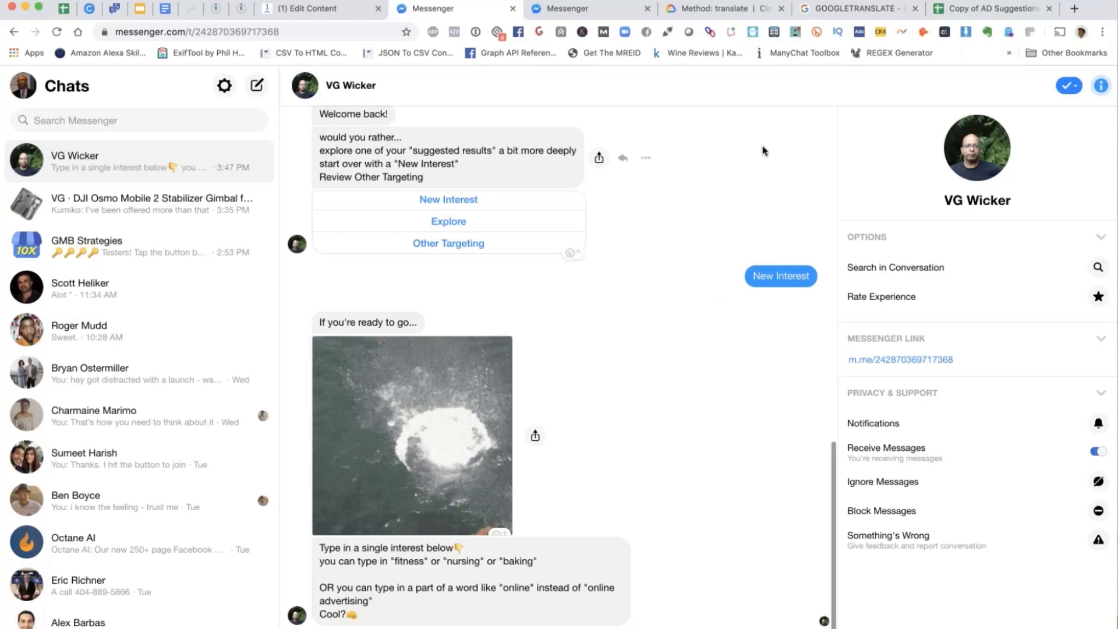
- Submit "dentist" as the interest in the chatbot and review the lists in the Copy of AD Suggestions spreadsheet
click(983, 10)
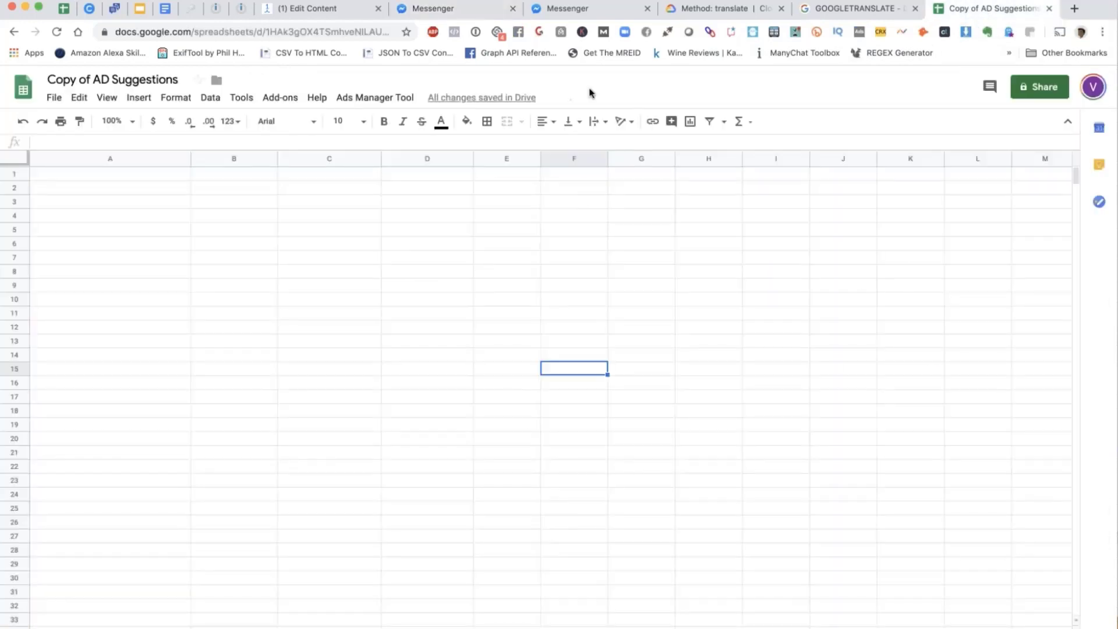
click(449, 9)
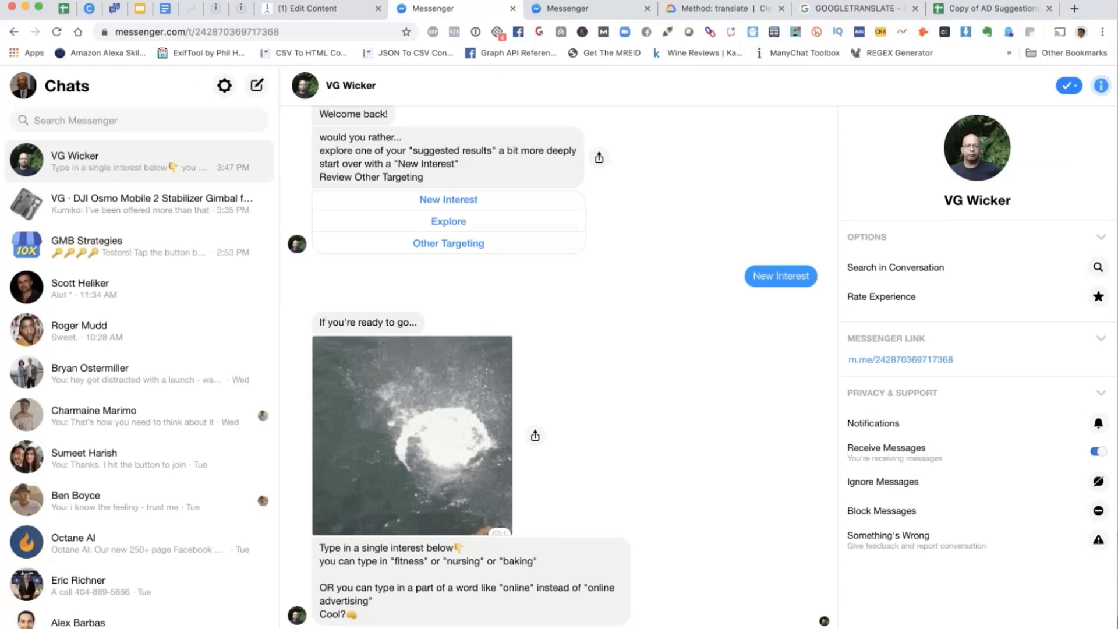
click(977, 10)
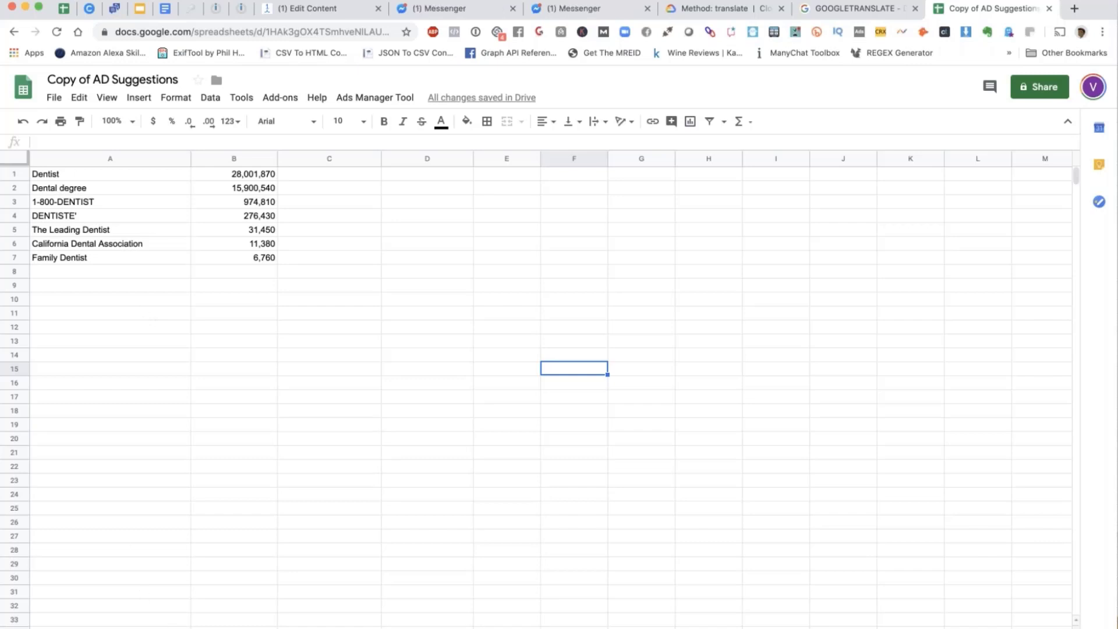
scroll(227, 439, down, 10)
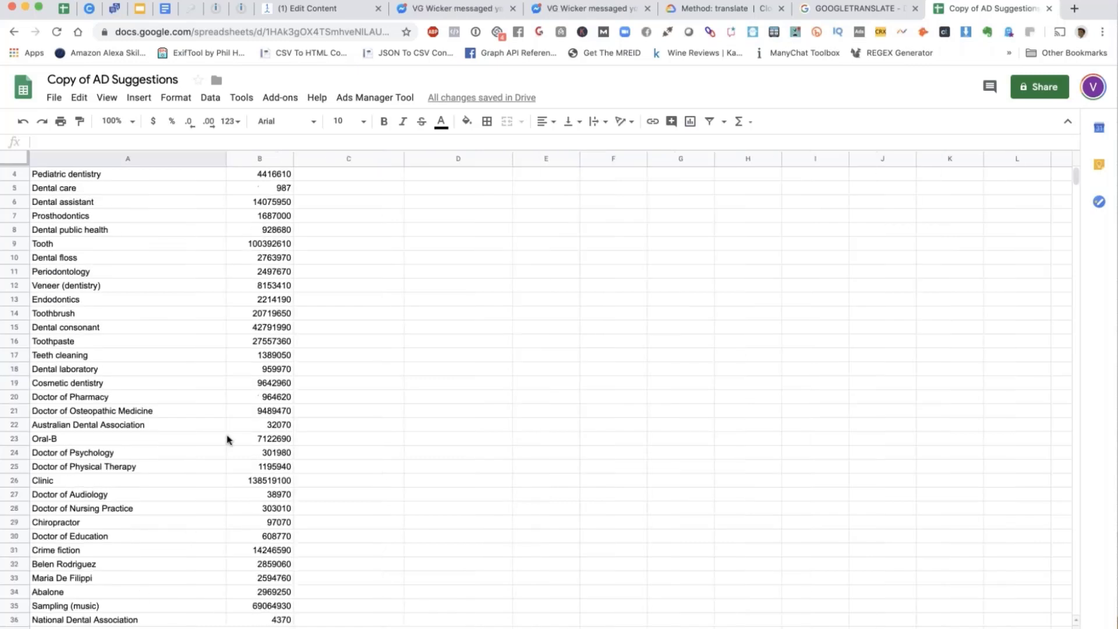
scroll(227, 440, up, 2)
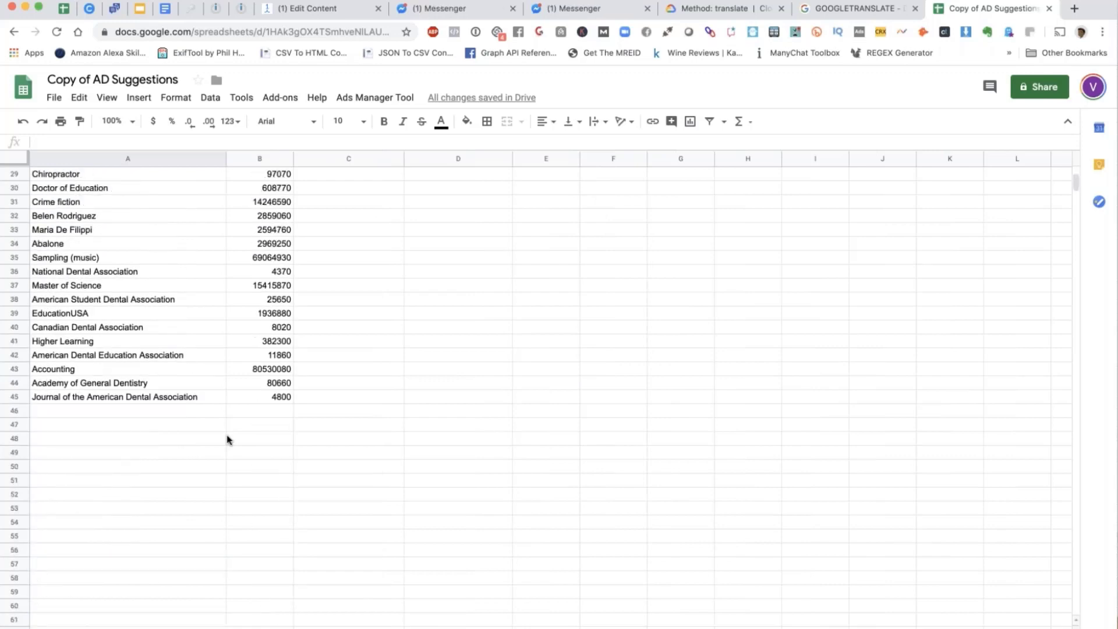
scroll(227, 439, up, 10)
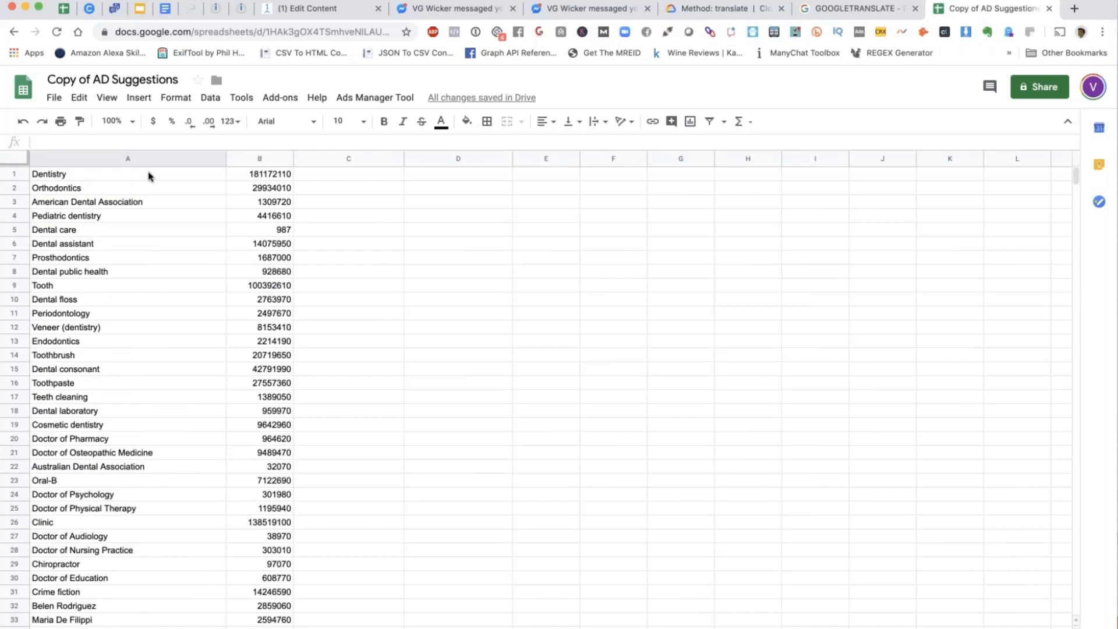
- Clear the suggested interests in A1:B45 and the initial dentist results in A1:B7 on the other sheet
drag(148, 173, 257, 176)
key(ctrl+shift+Down)
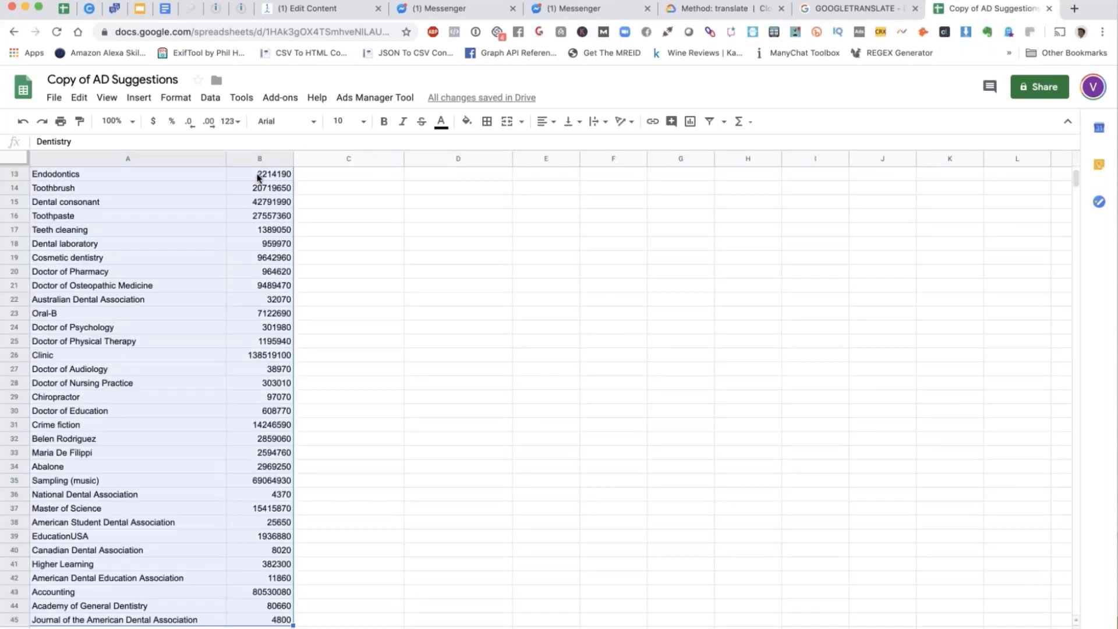
key(Delete)
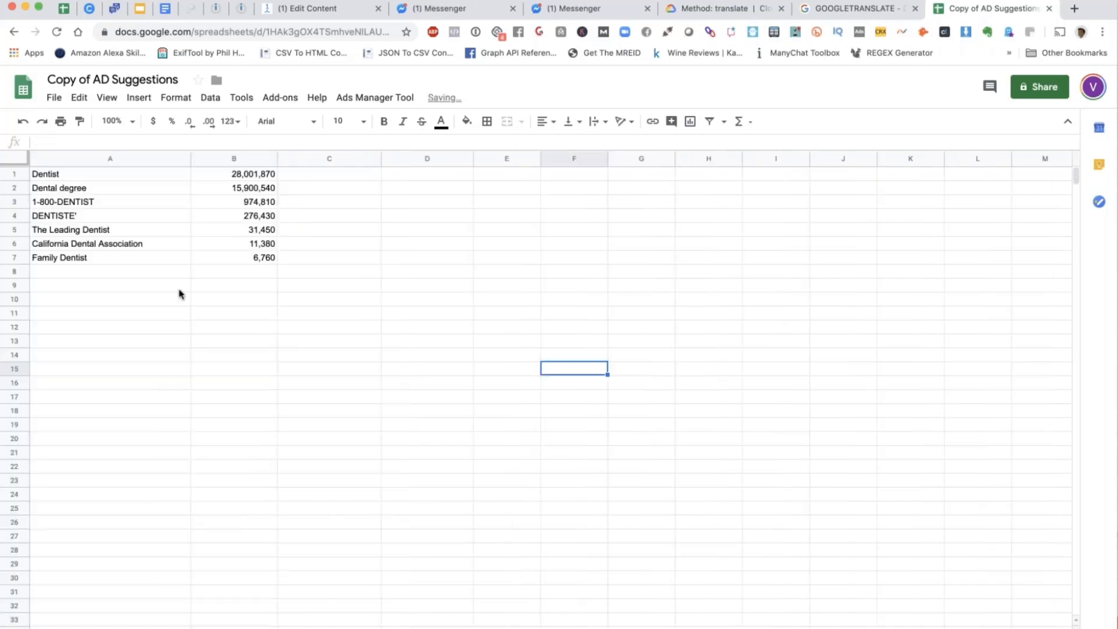
drag(110, 175, 260, 260)
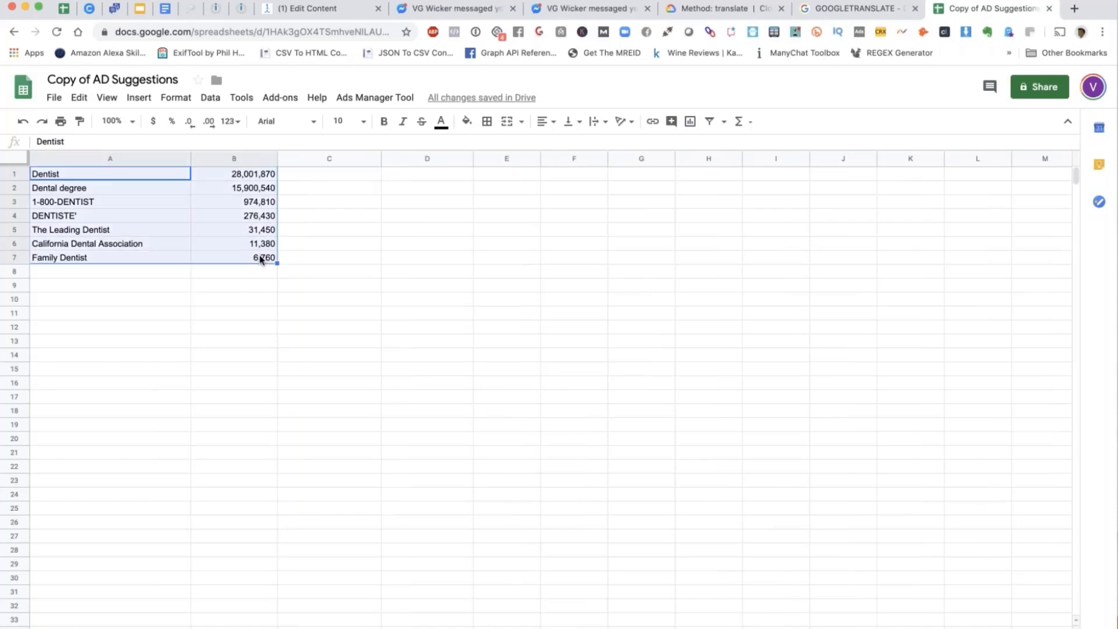
key(Delete)
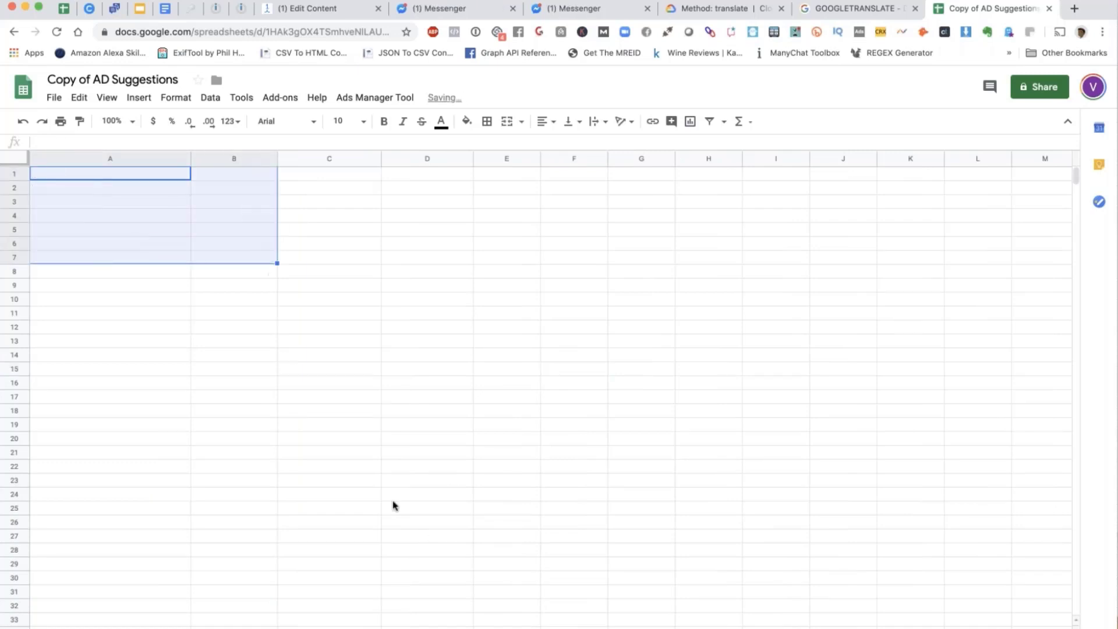
- Switch to Messenger, start another New Interest search in the chatbot and send "dentist"
click(573, 8)
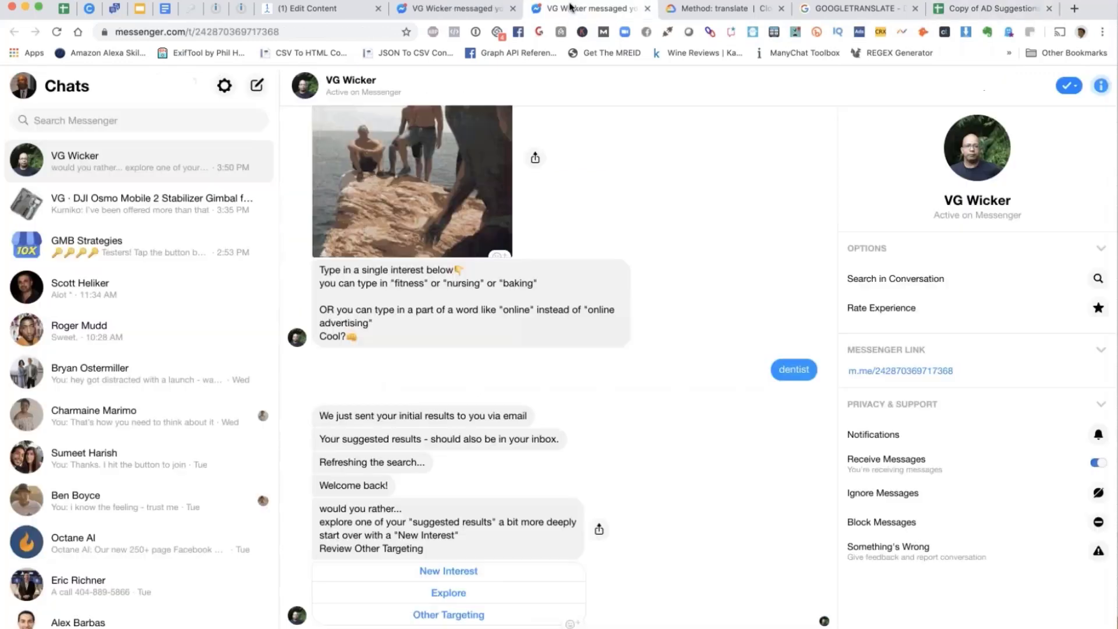
click(414, 572)
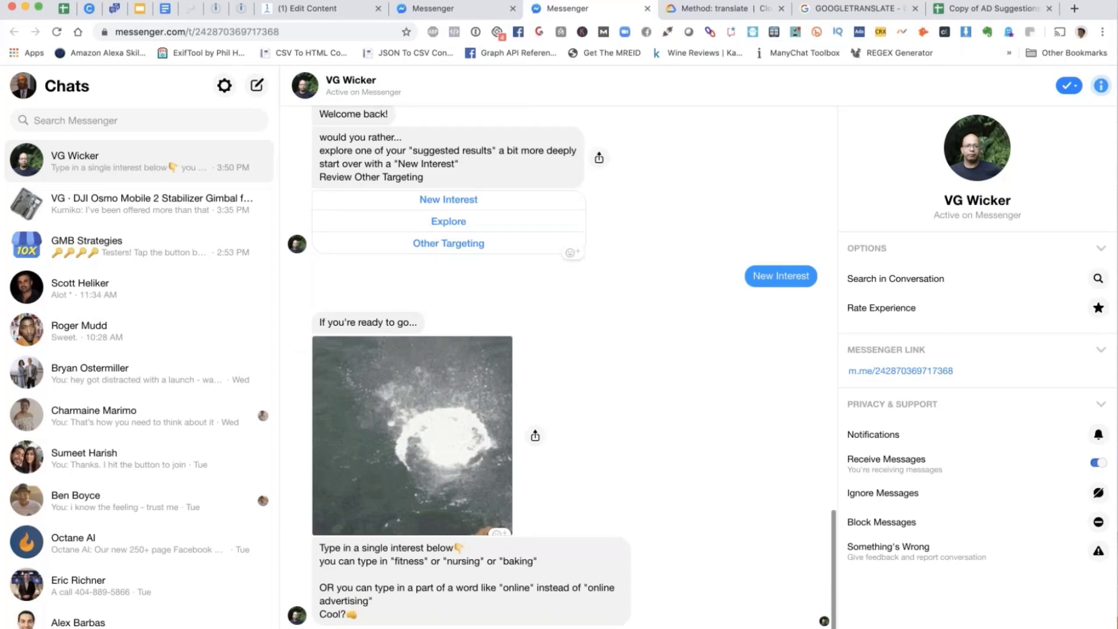
key(Return)
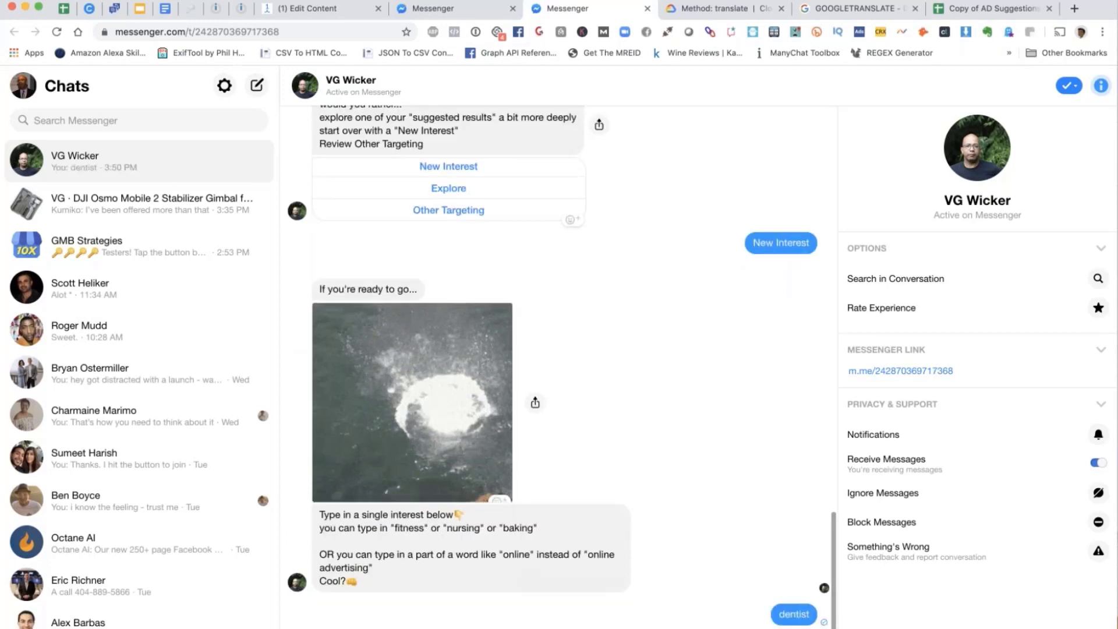
- Switch to the Copy of AD Suggestions spreadsheet and examine the suggested interests and their values for dentist
click(982, 11)
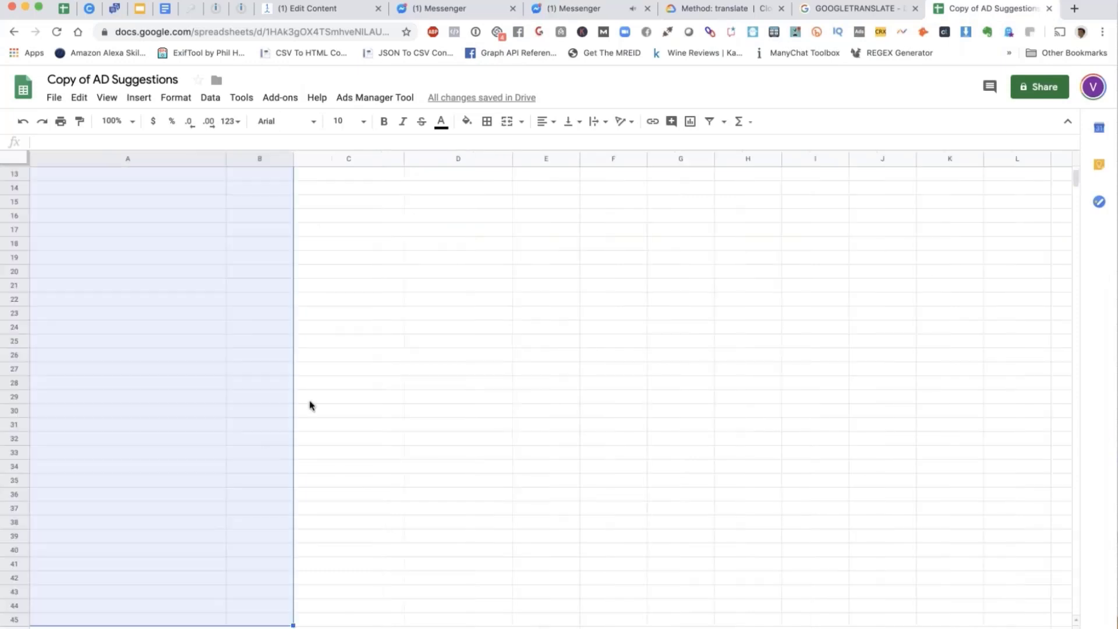
click(275, 396)
scroll(274, 396, up, 3)
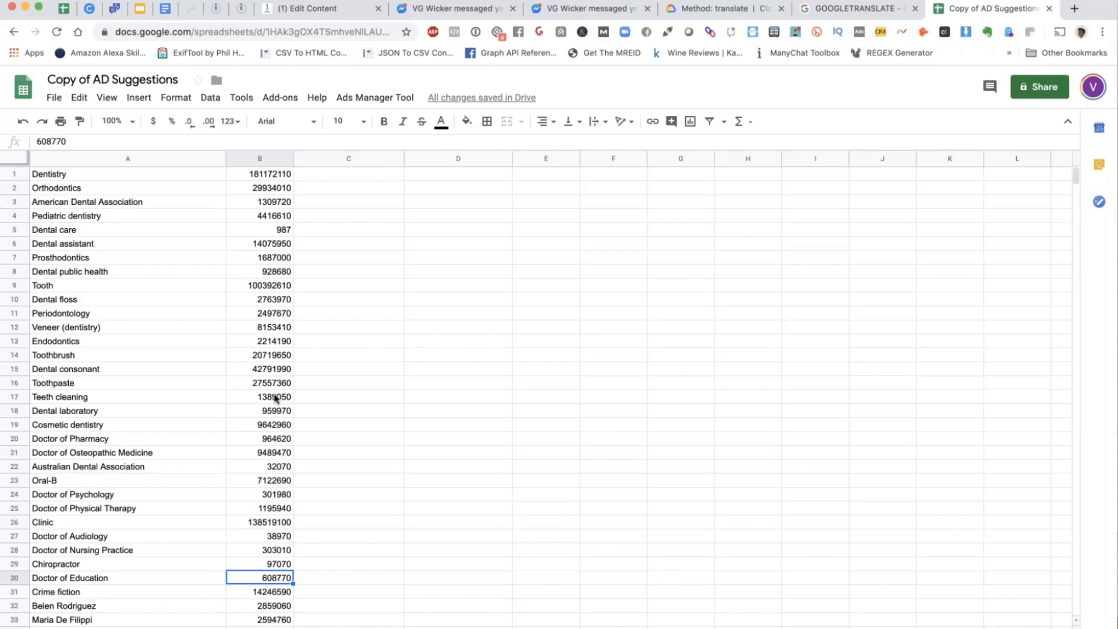
scroll(275, 398, down, 5)
scroll(275, 398, down, 1)
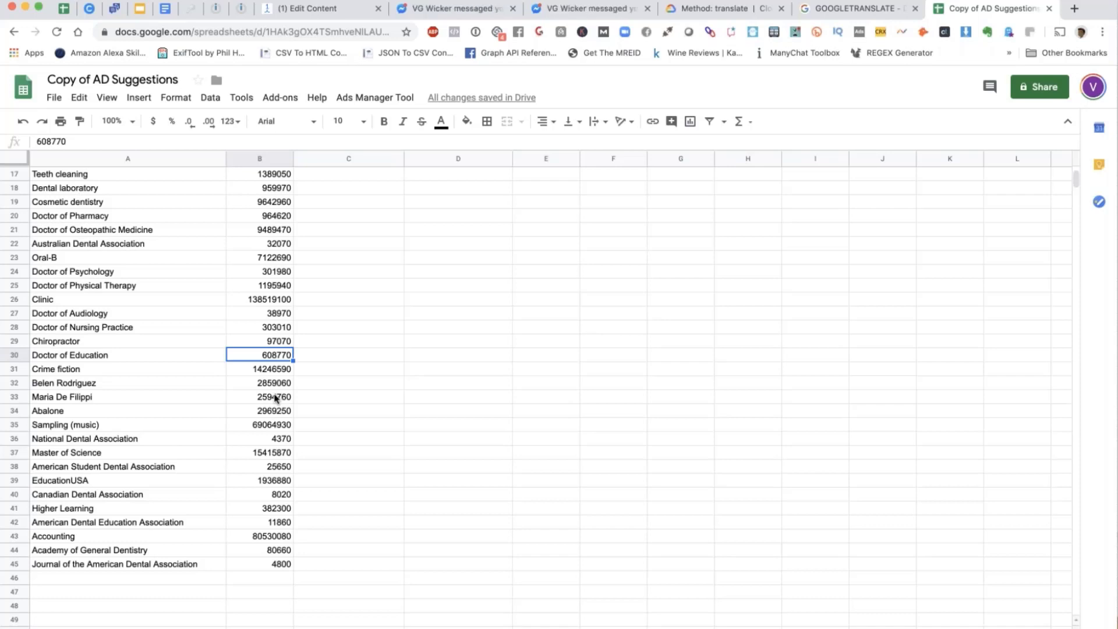
scroll(274, 398, up, 5)
scroll(275, 398, up, 1)
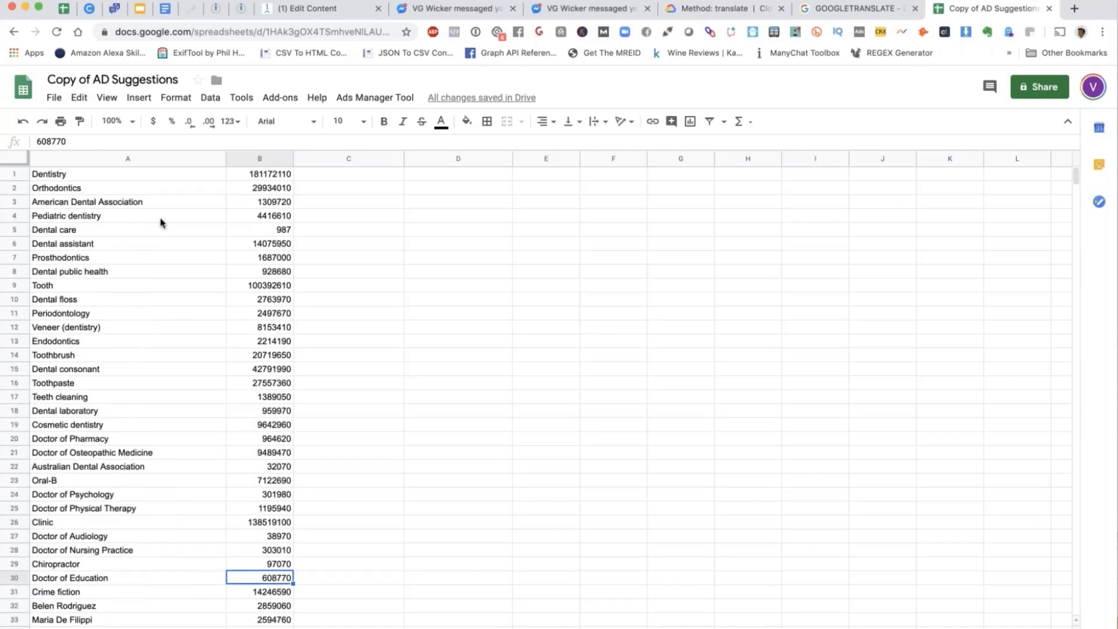
- Copy Orthodontics from the spreadsheet and send it to the Messenger chatbot as the single suggestion to Explore
click(140, 189)
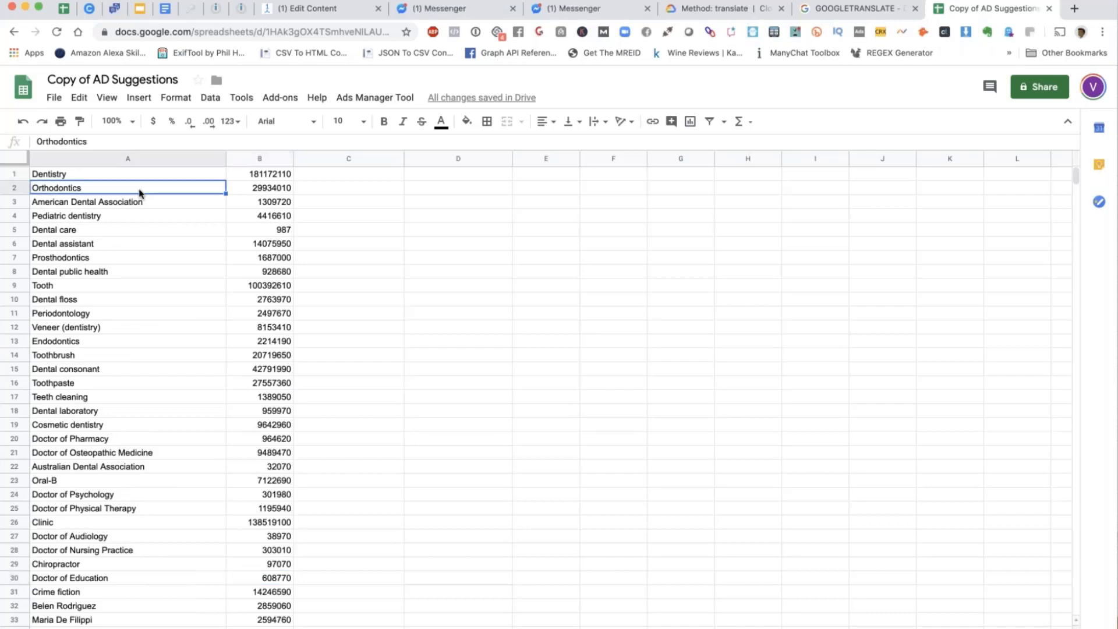
key(ctrl+c)
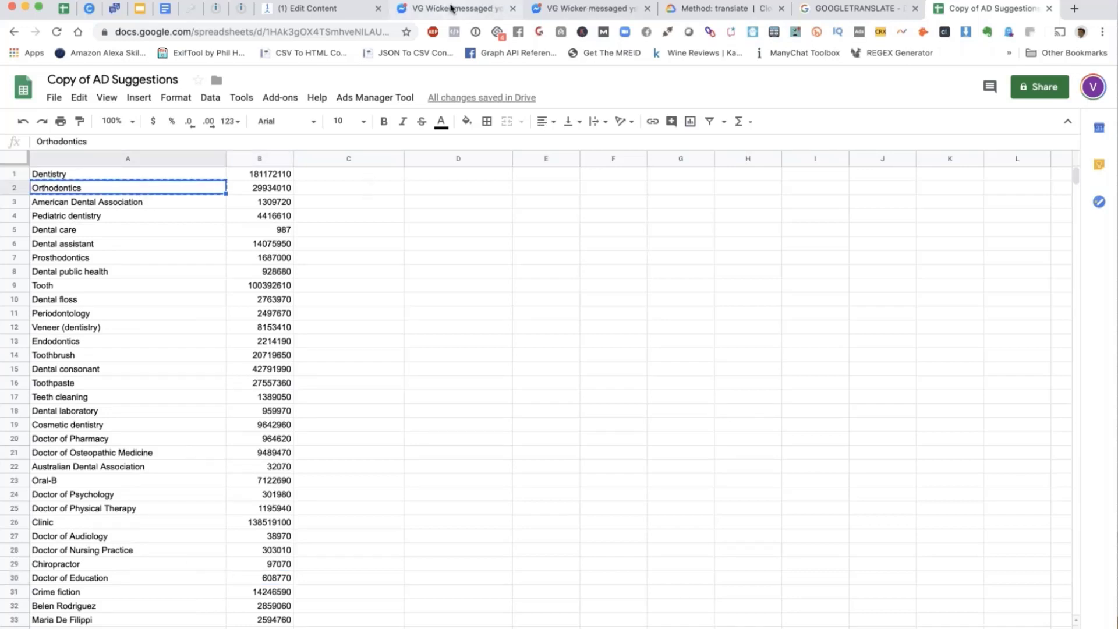
click(452, 8)
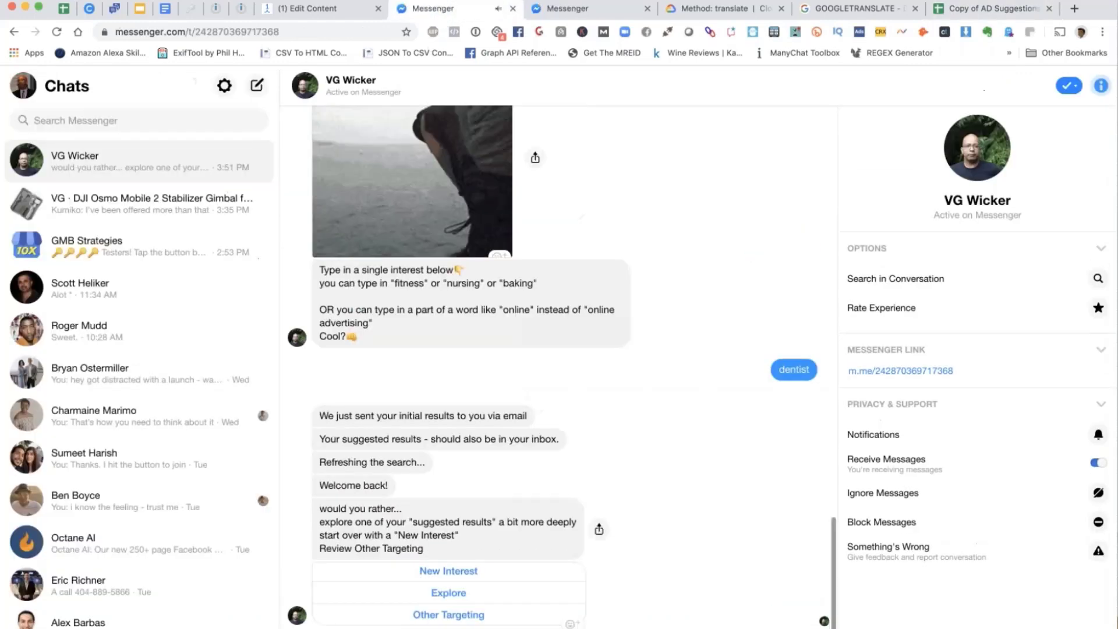
click(454, 593)
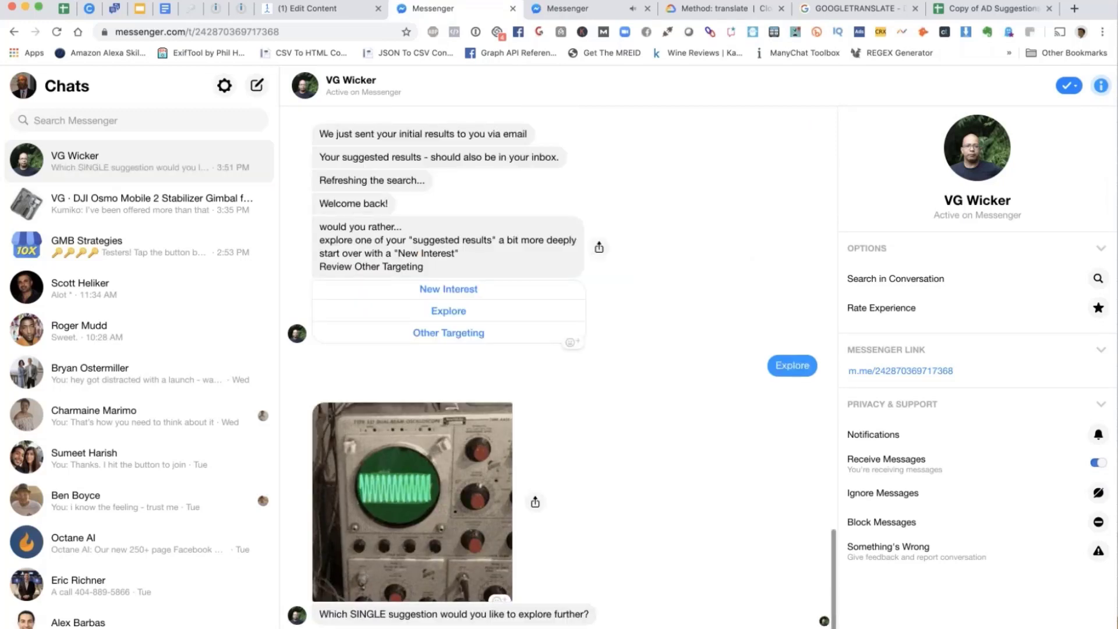
key(Return)
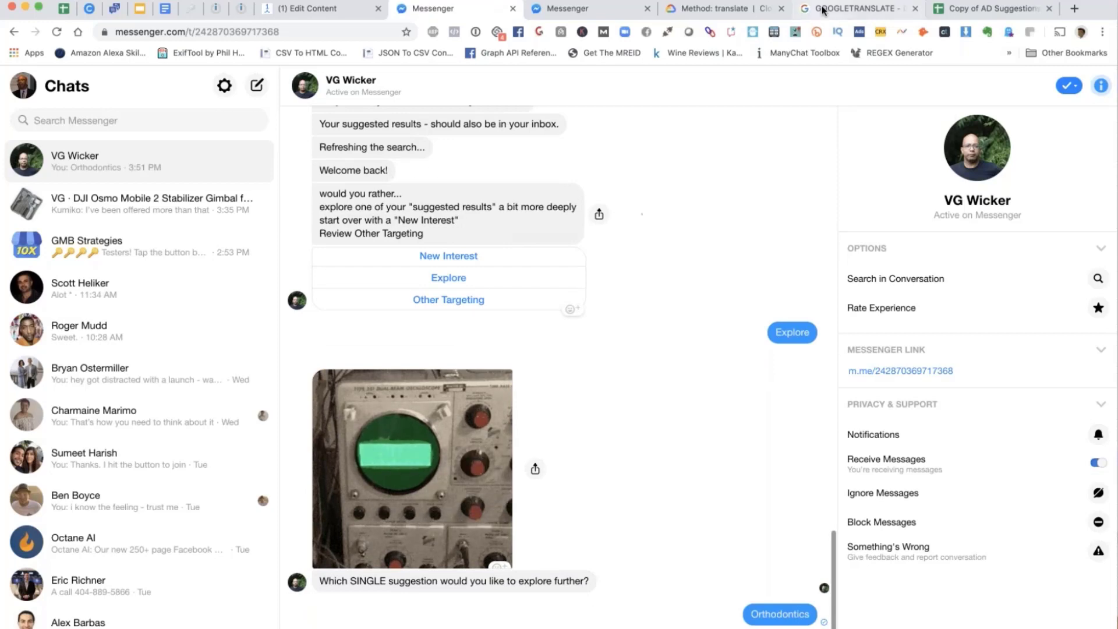
- Switch to the Copy of AD Suggestions spreadsheet and examine the whole list, including the entries added for Orthodontics
click(996, 13)
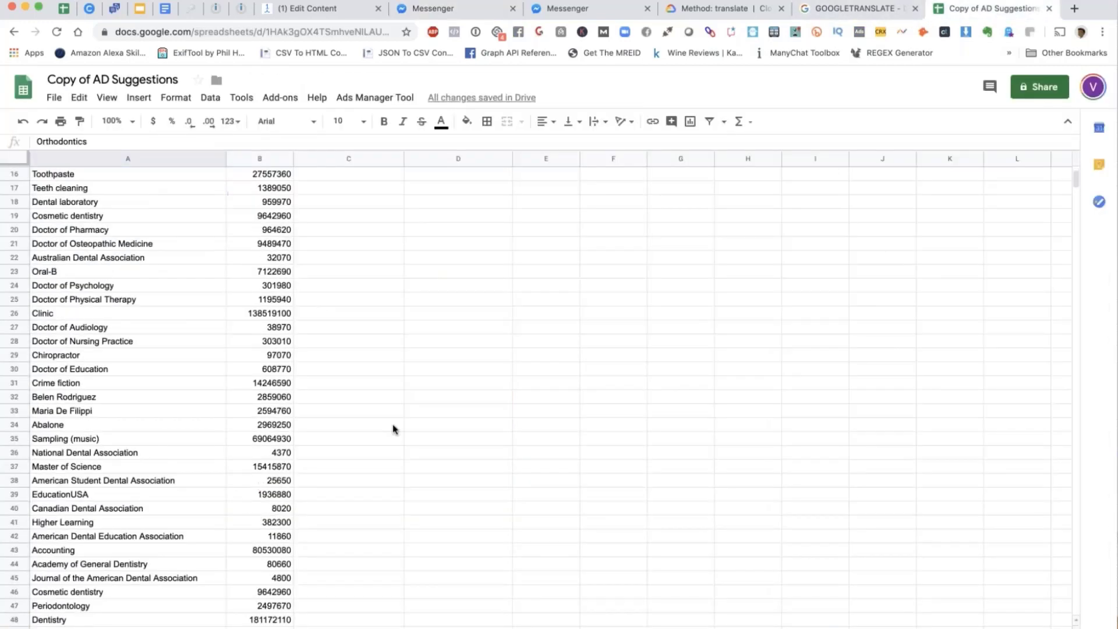
scroll(392, 426, down, 7)
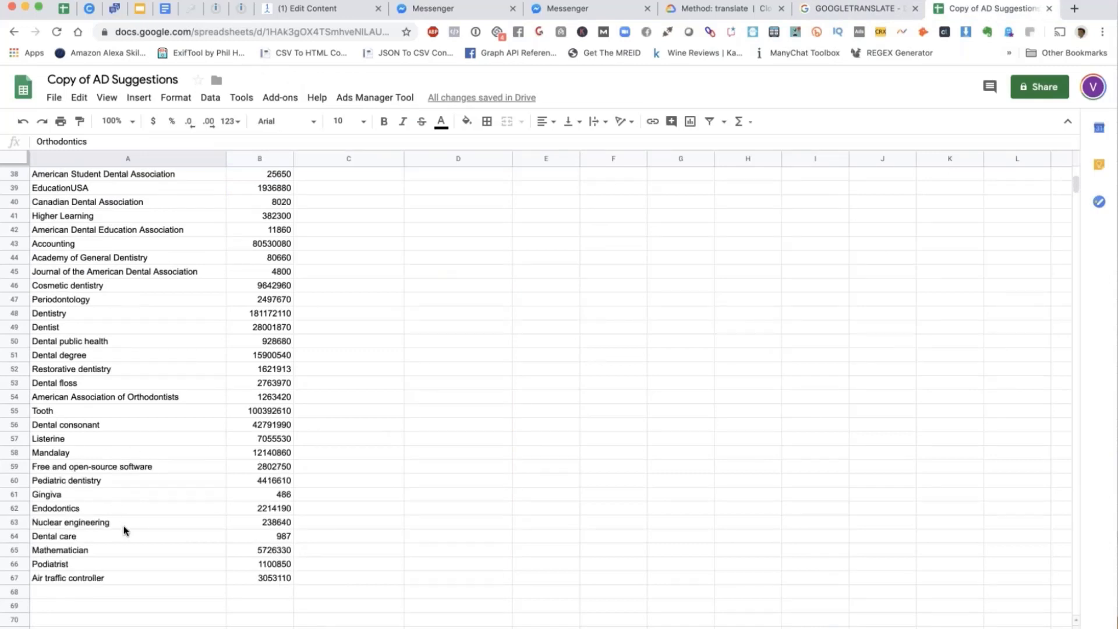
scroll(124, 530, down, 2)
scroll(124, 529, down, 1)
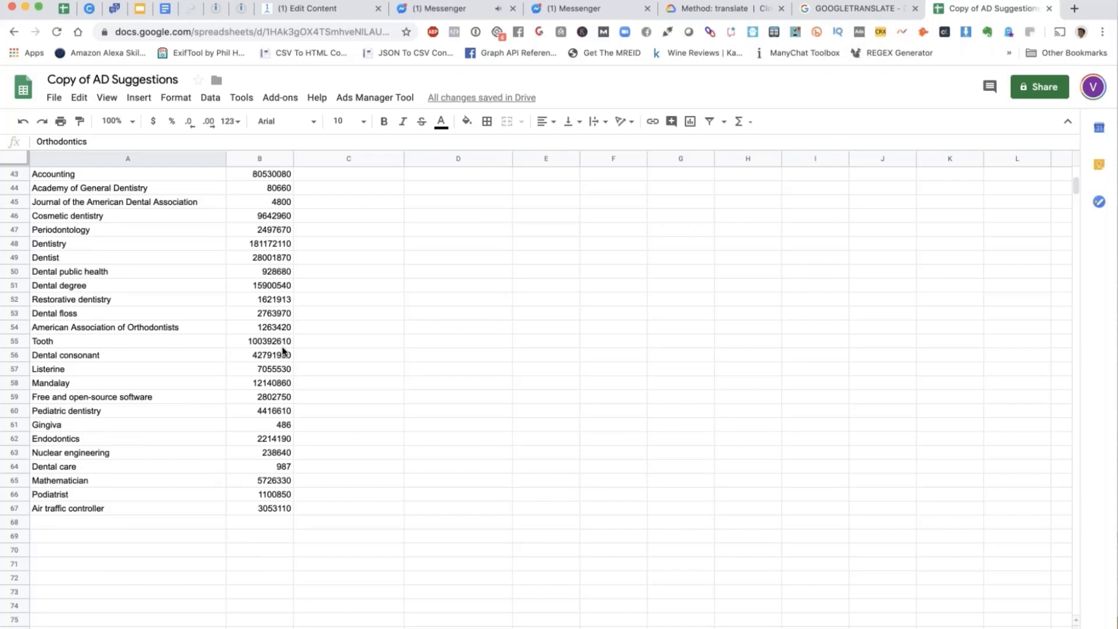
scroll(284, 351, up, 5)
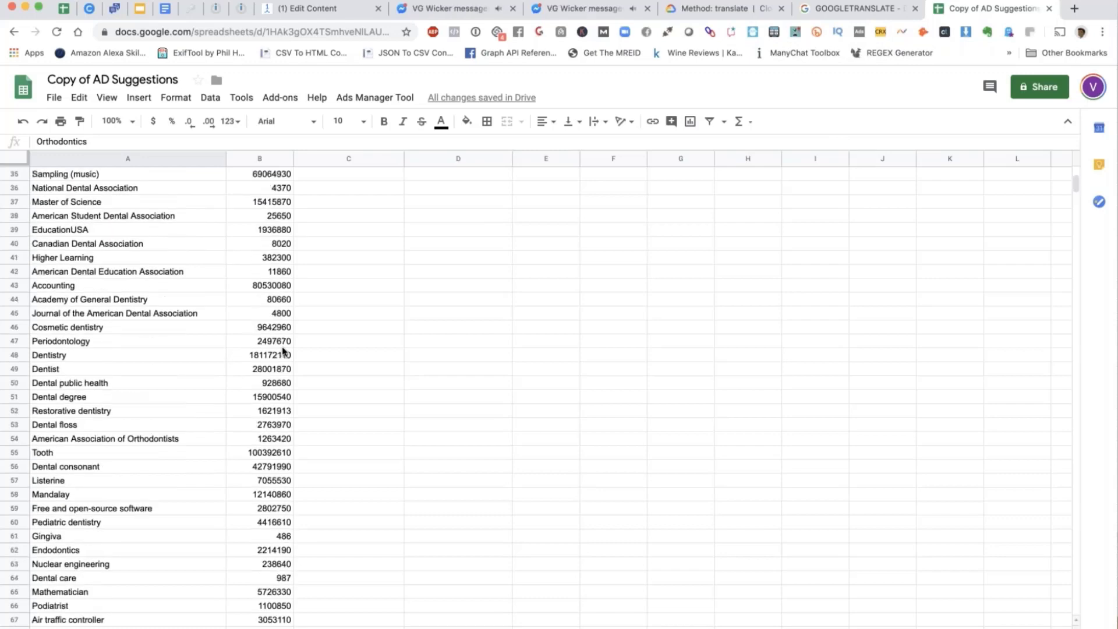
scroll(284, 352, down, 4)
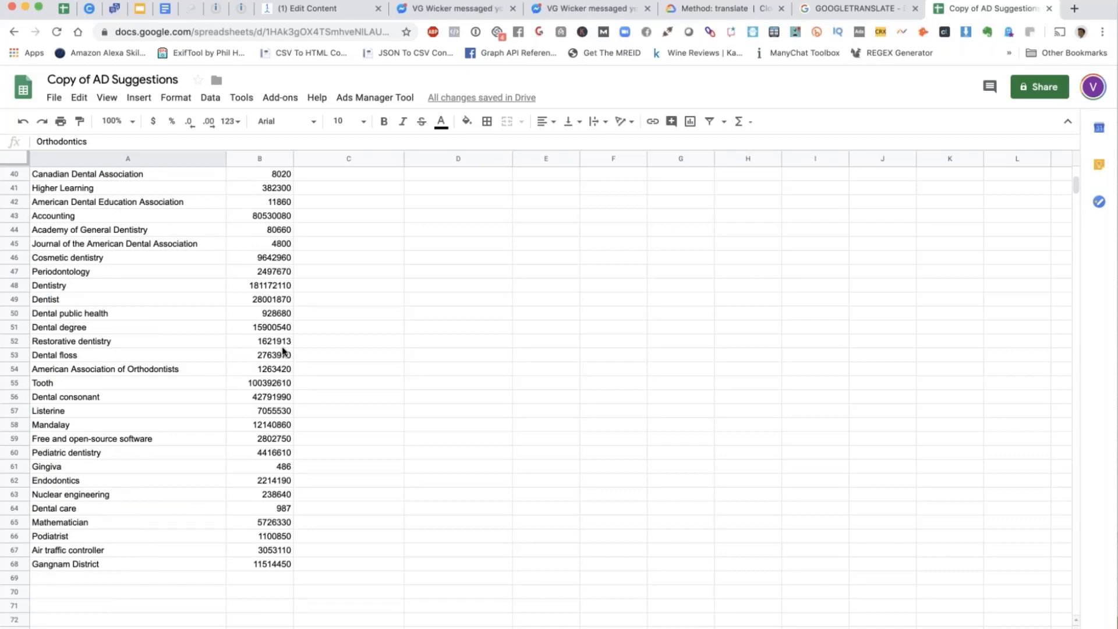
scroll(283, 351, up, 13)
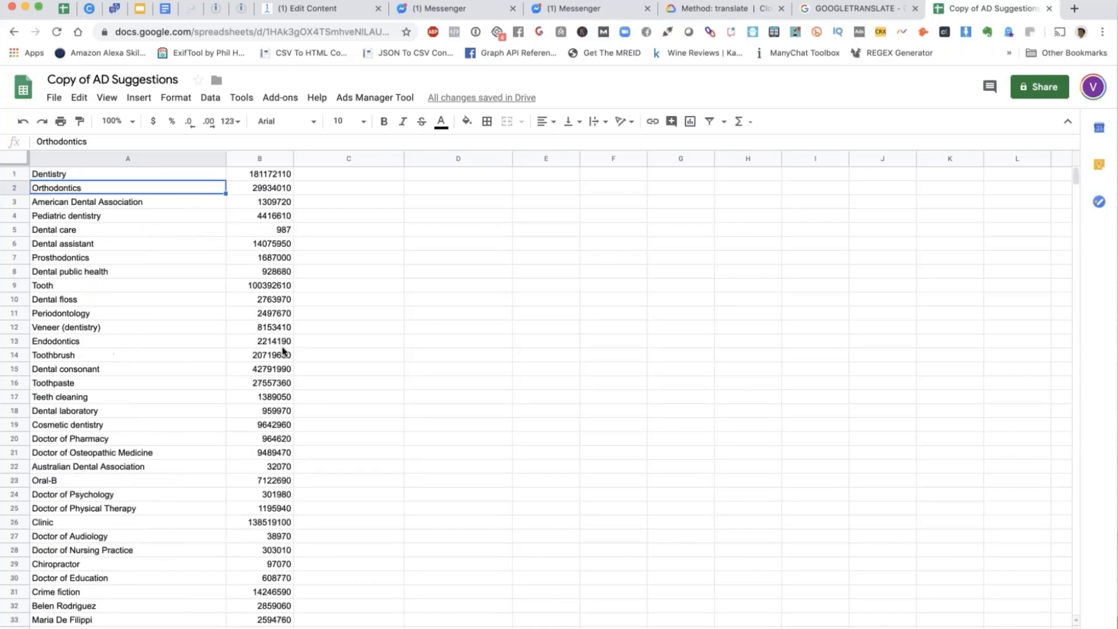
scroll(283, 351, down, 10)
scroll(283, 350, down, 2)
scroll(283, 350, up, 8)
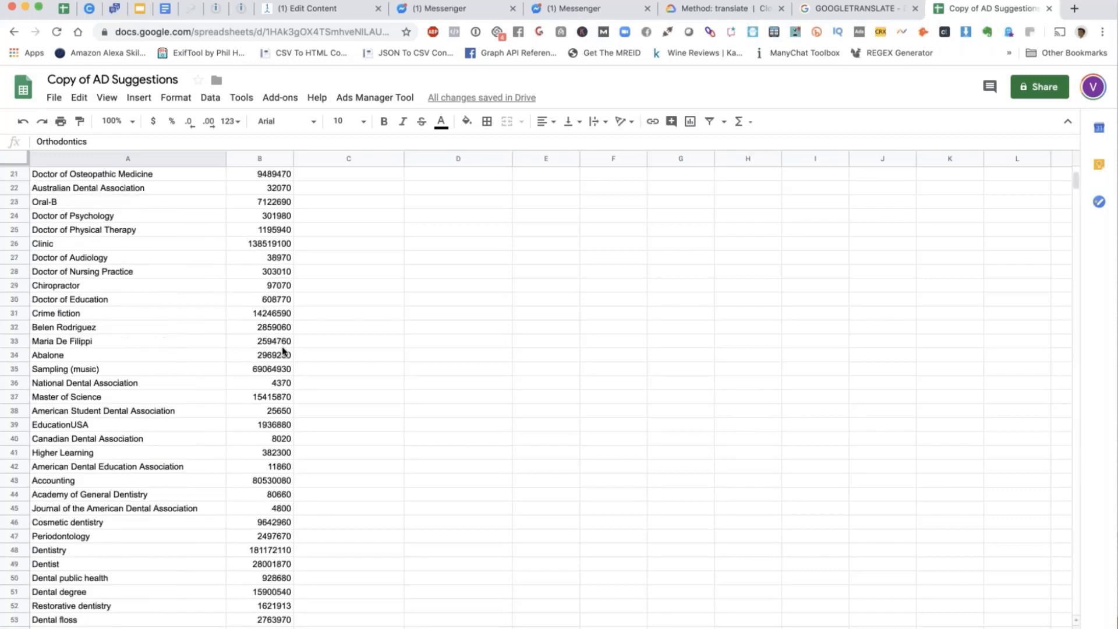
scroll(283, 351, up, 4)
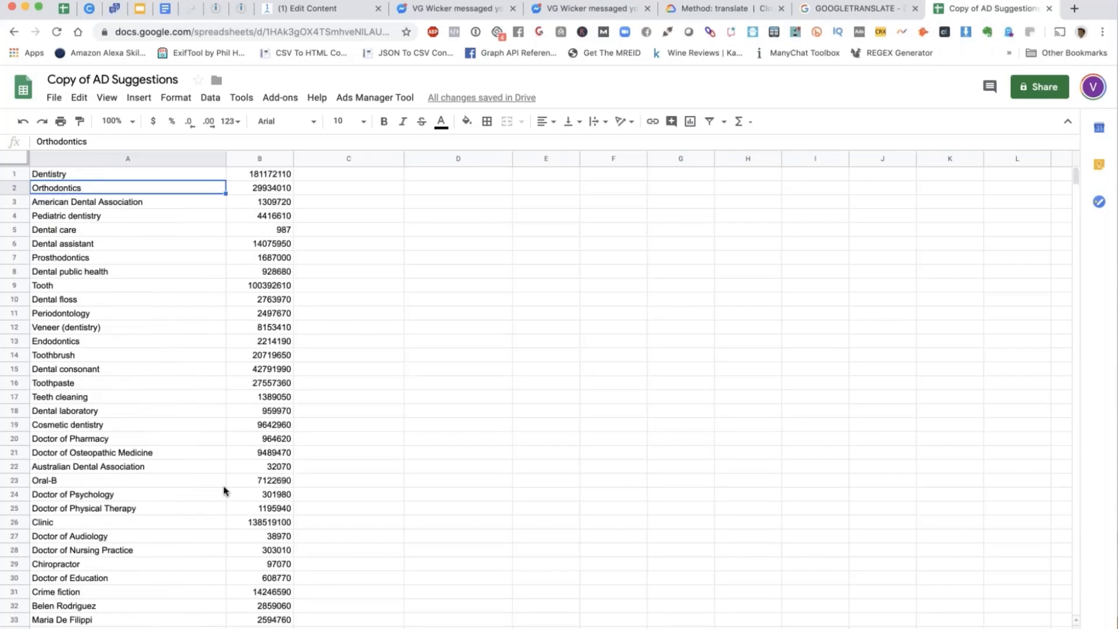
- Examine the raw suggestions down to the end of the list, singling out the Free and open-source software row and its audience value
scroll(264, 456, down, 15)
scroll(263, 459, up, 1)
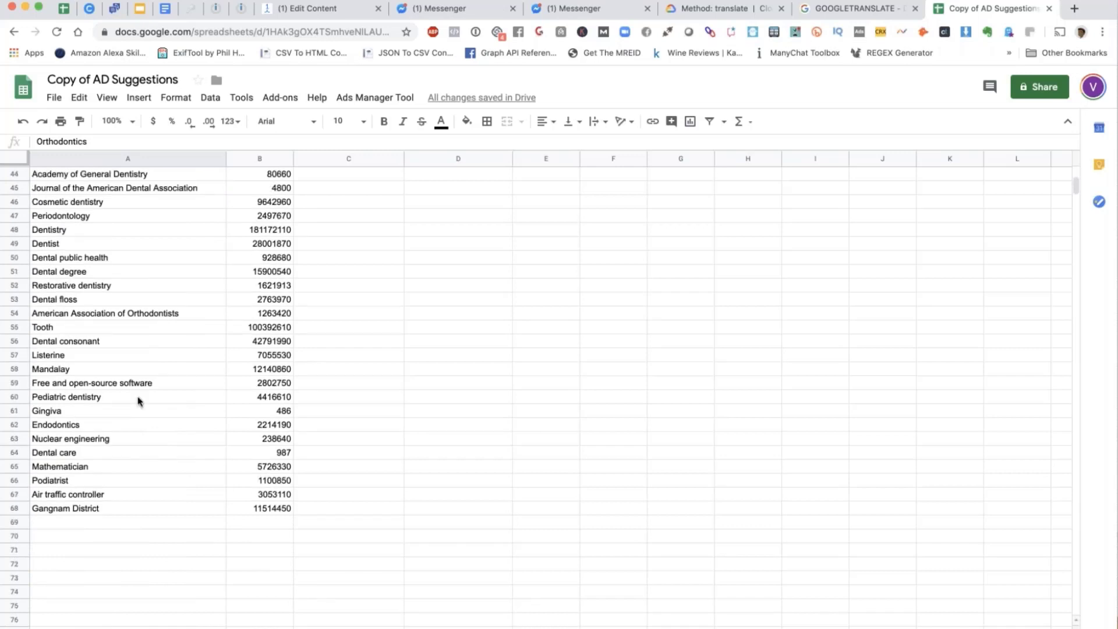
click(184, 382)
drag(283, 382, 283, 382)
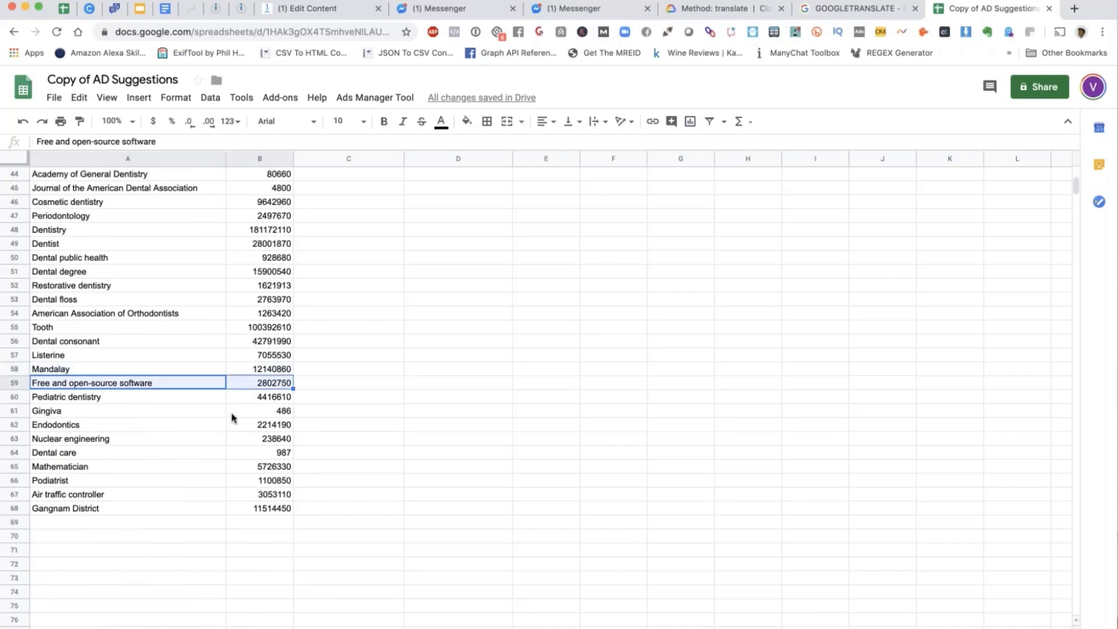
click(326, 453)
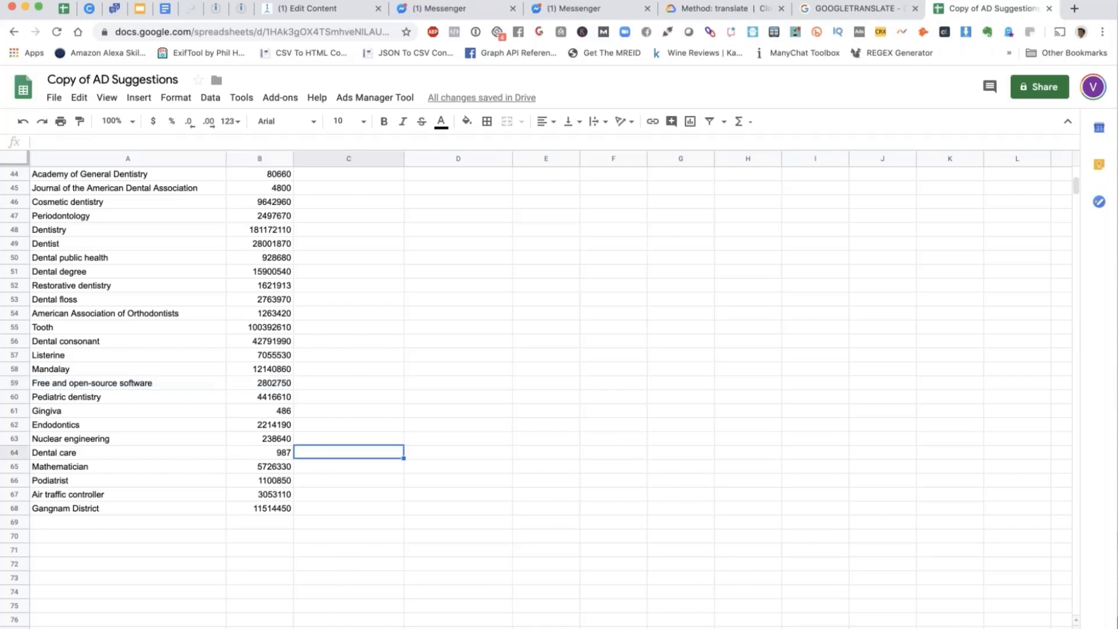
- Go to the Combined Worksheet sheet and classify the Endodontics interest as Occupation
click(385, 627)
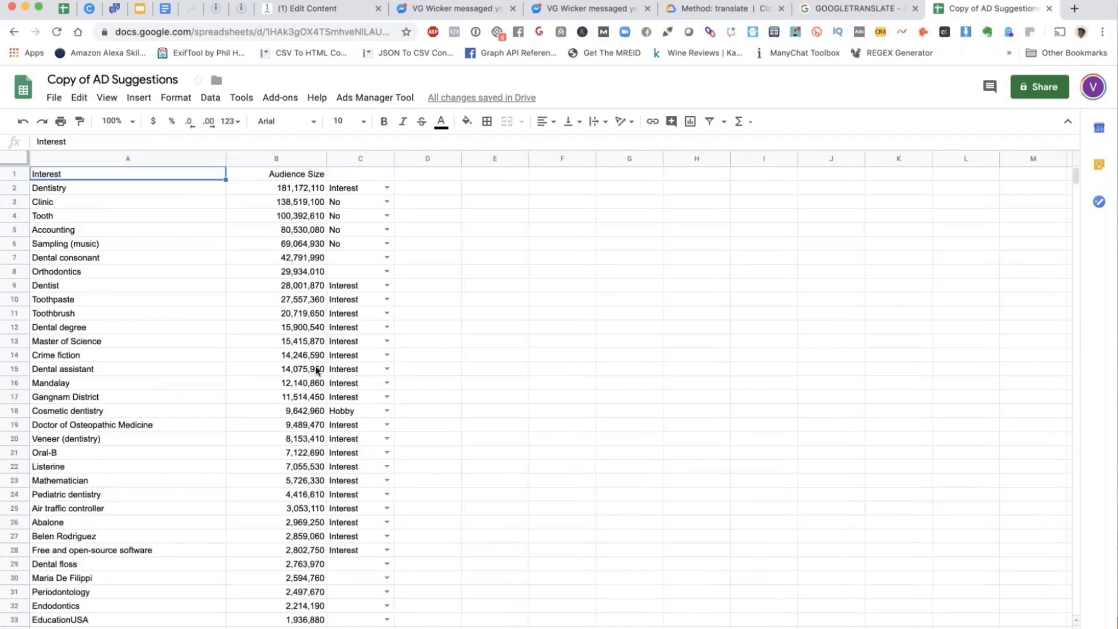
scroll(316, 370, down, 1)
scroll(316, 370, up, 1)
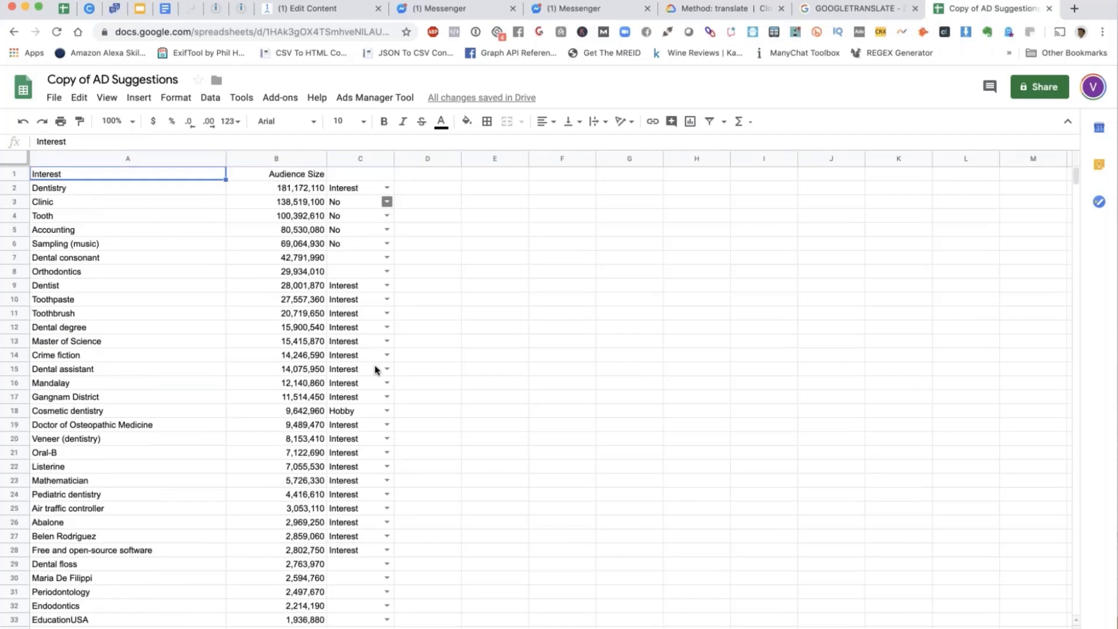
scroll(374, 401, down, 3)
click(373, 508)
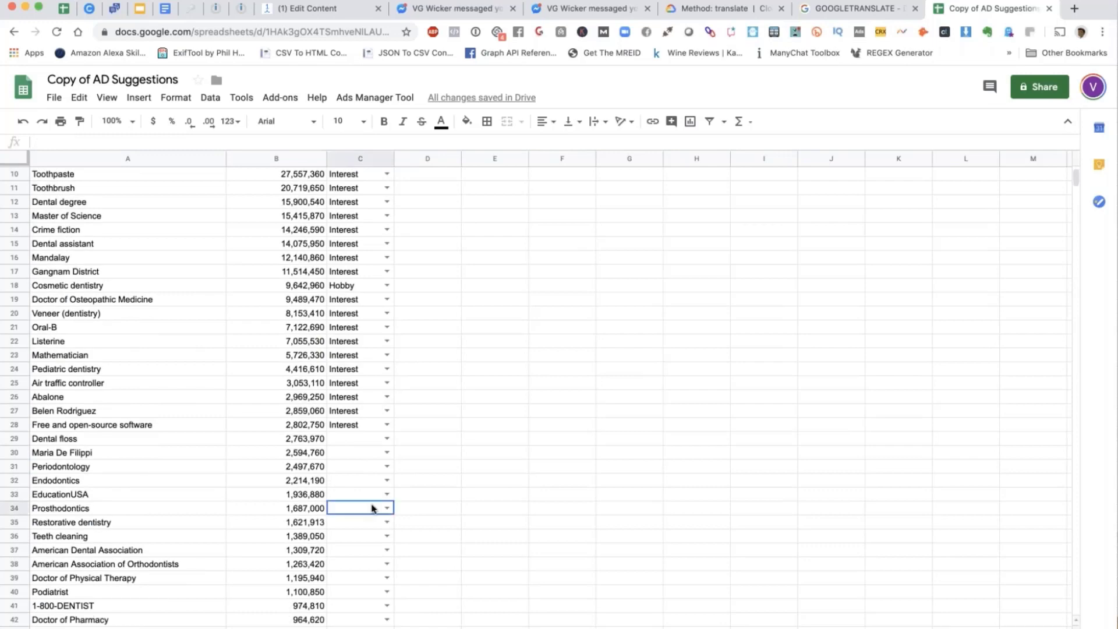
click(386, 480)
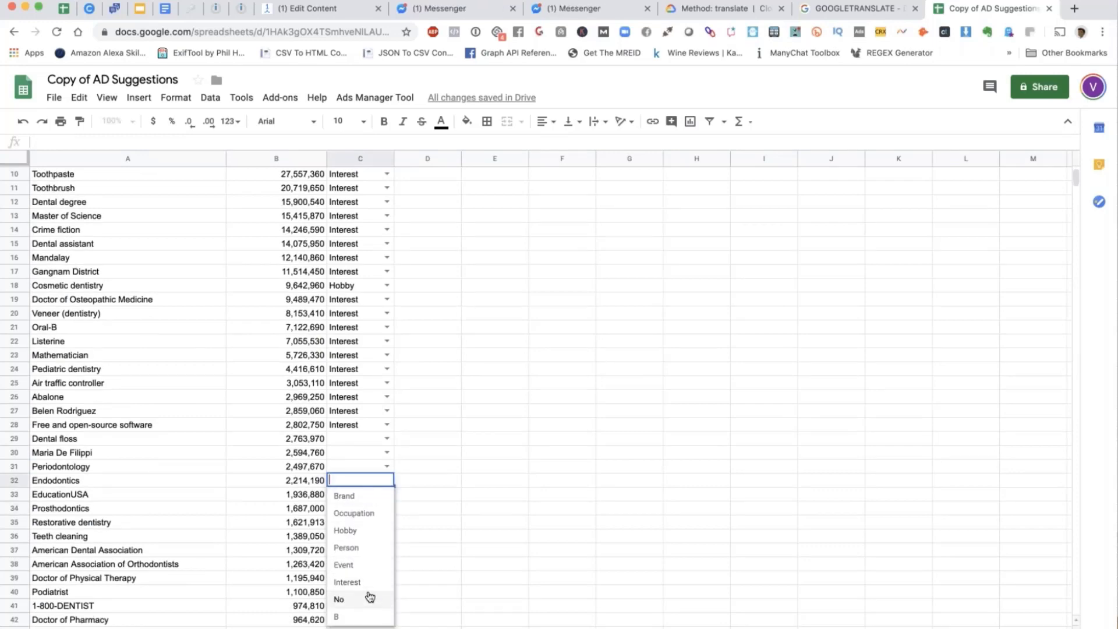
click(367, 513)
click(542, 466)
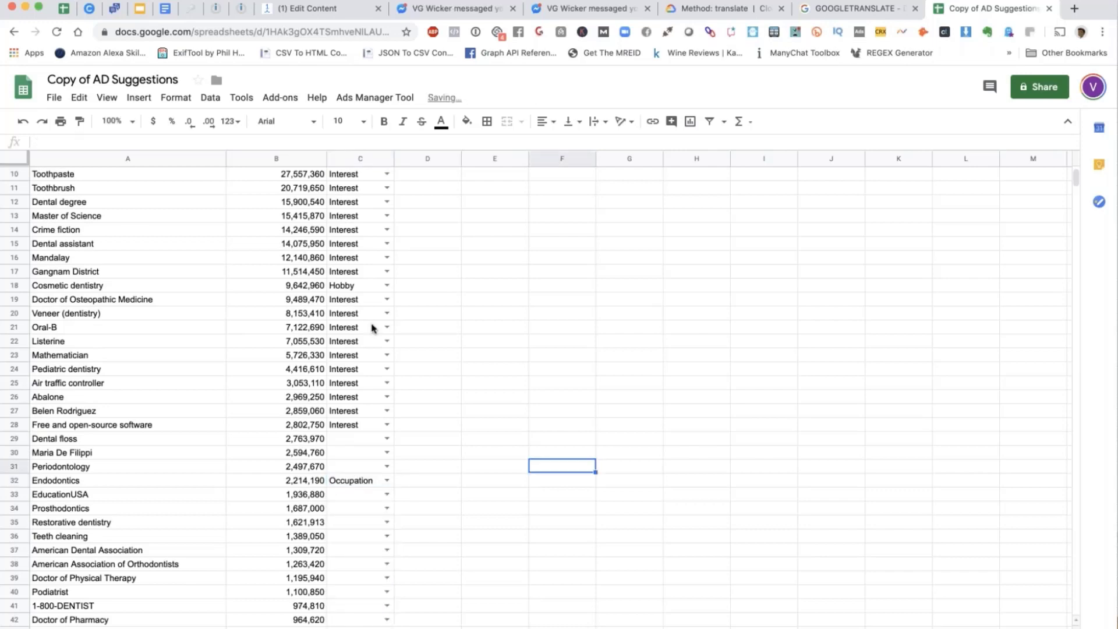
- Go to the sheet that groups interests by category and set the first category selector, in E2, to Occupation
scroll(376, 322, up, 3)
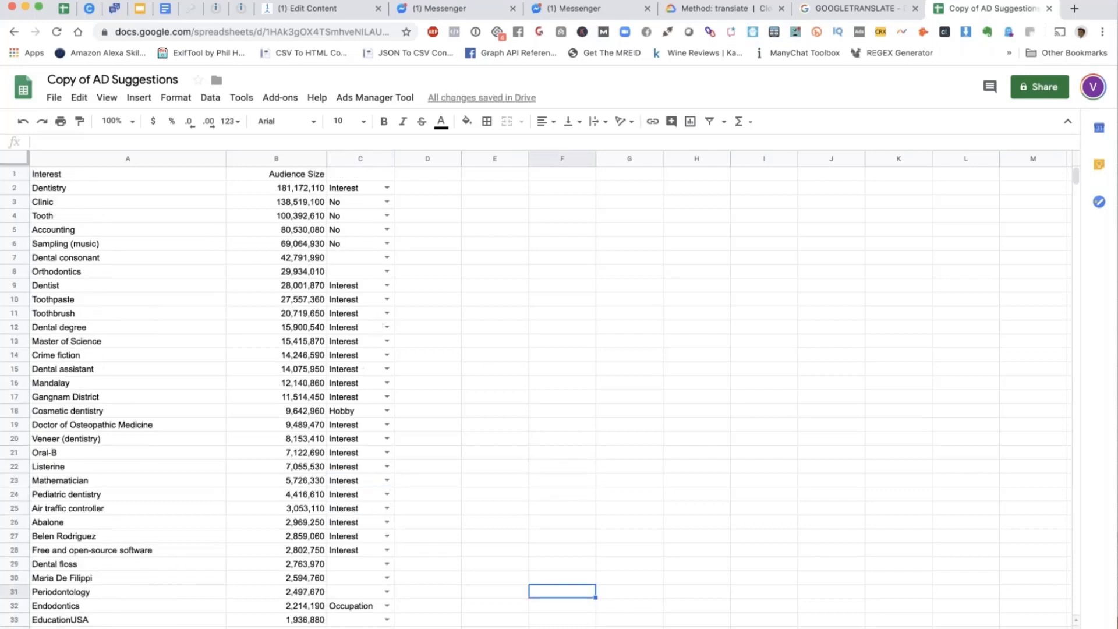
click(408, 627)
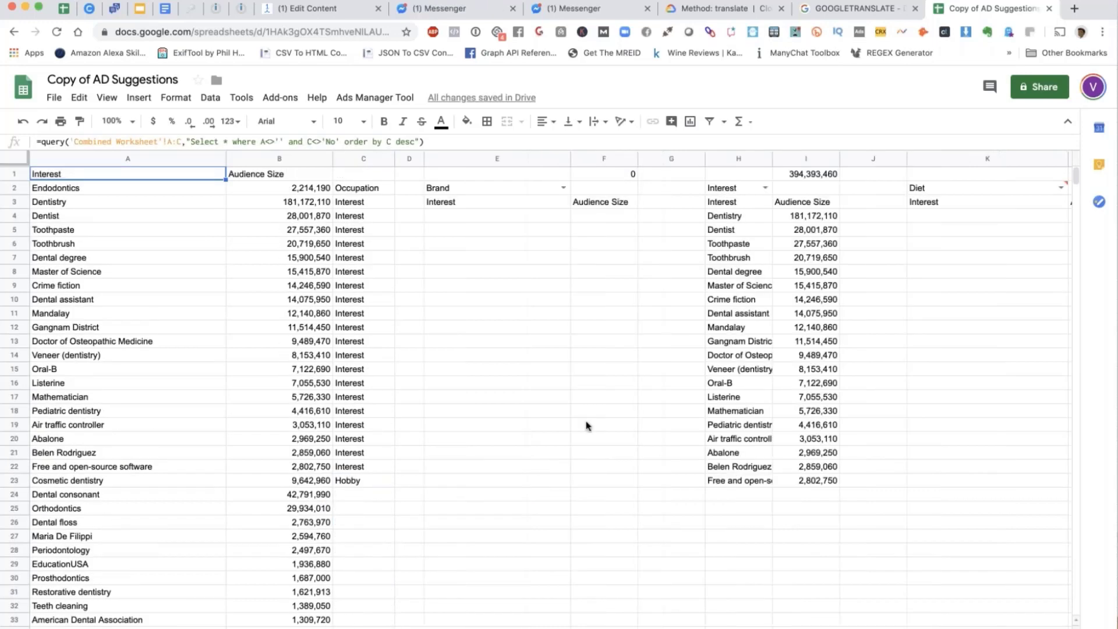
scroll(586, 426, right, 2)
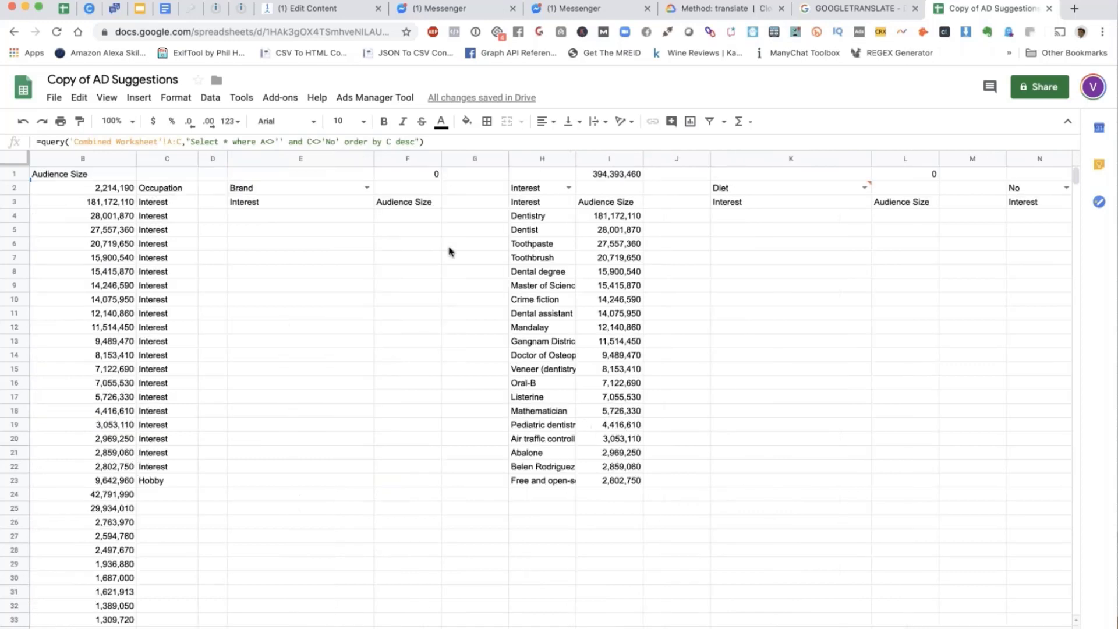
click(367, 187)
click(348, 225)
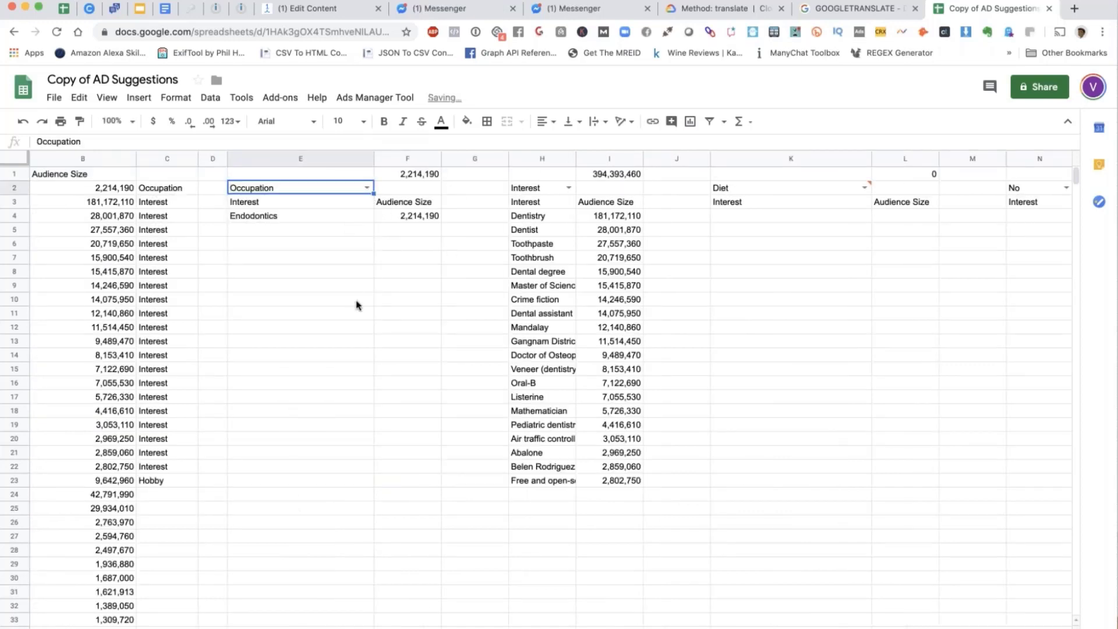
scroll(357, 305, left, 2)
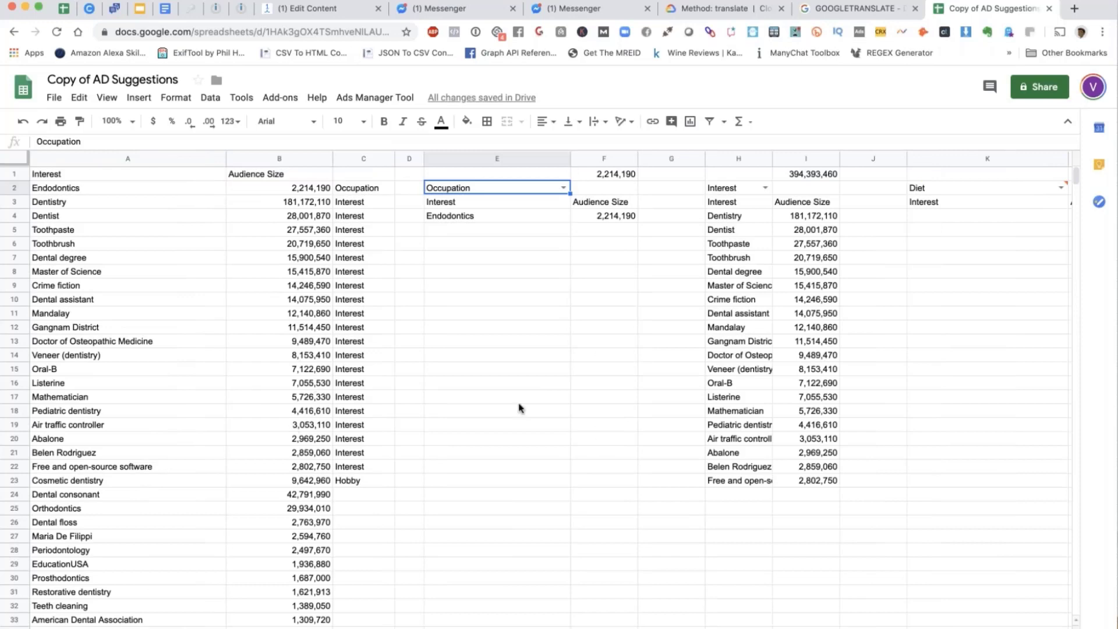
- Replace the invalid Diet entry in the category selector in K2 with No
scroll(574, 425, right, 4)
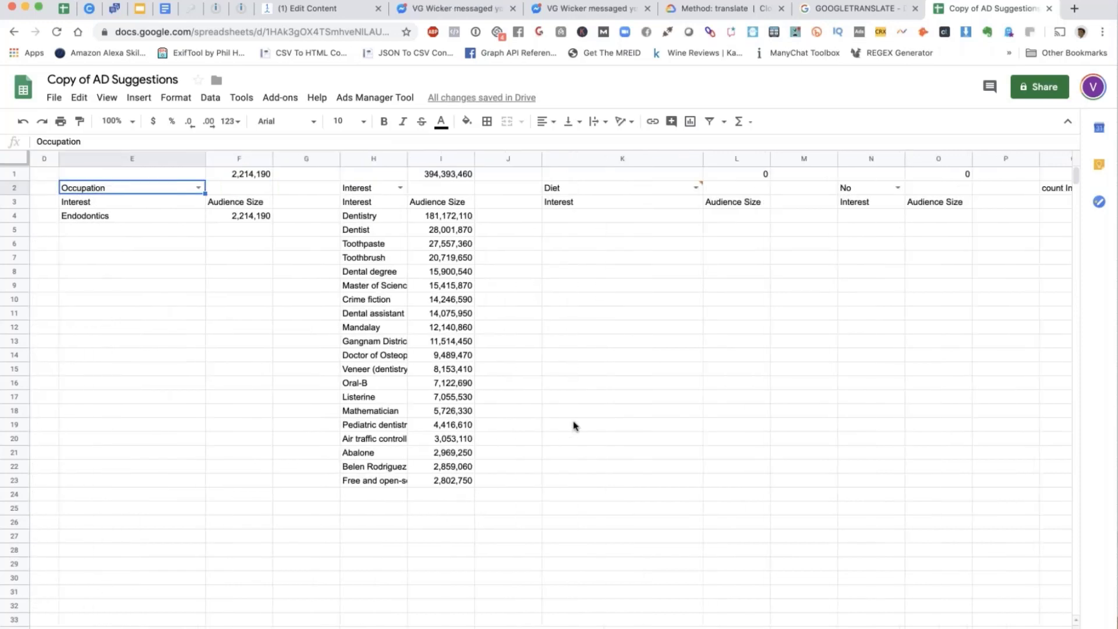
click(695, 187)
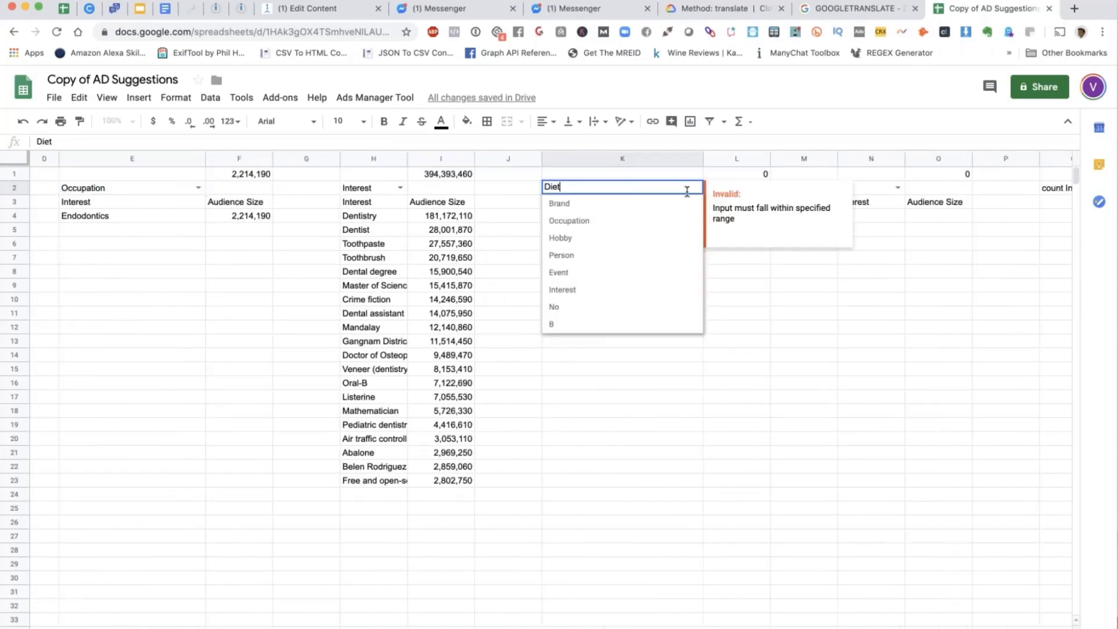
click(624, 306)
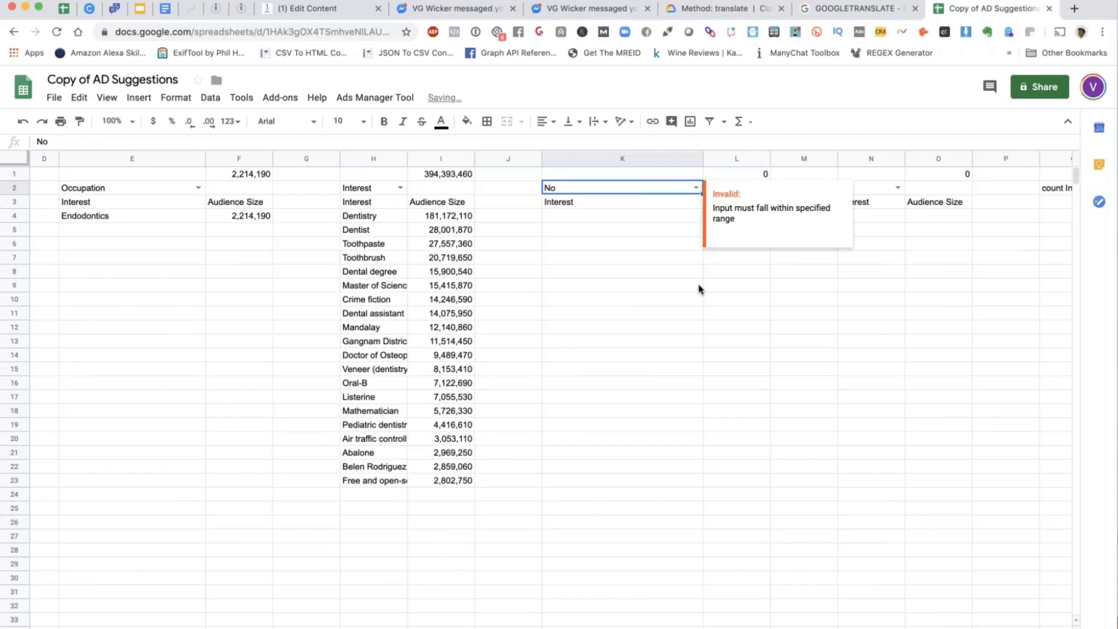
click(740, 312)
click(680, 244)
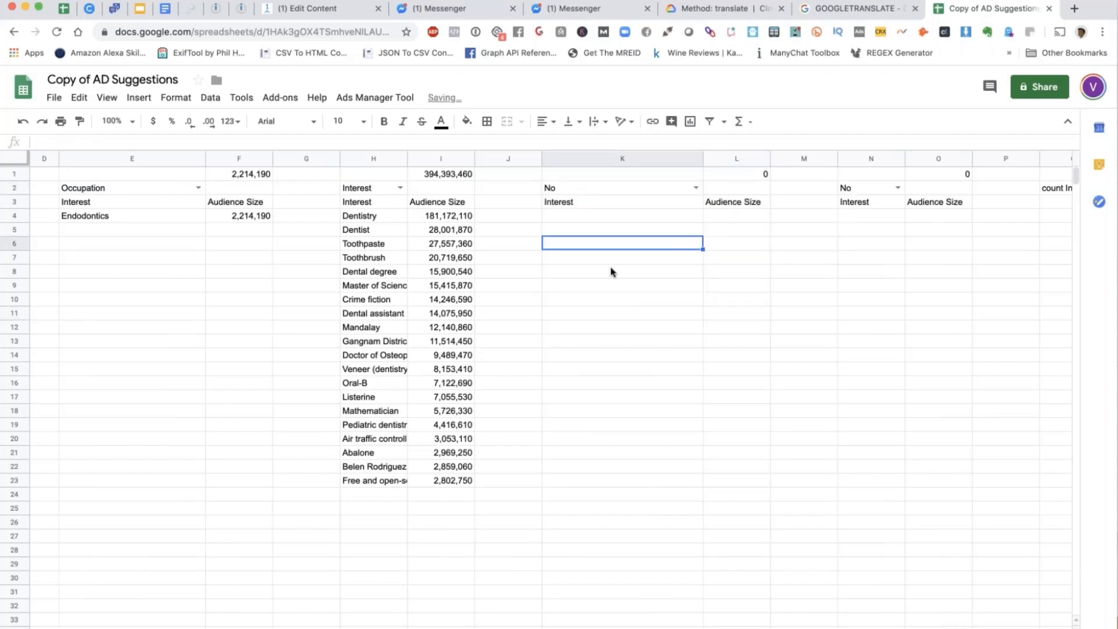
click(576, 287)
scroll(507, 292, left, 6)
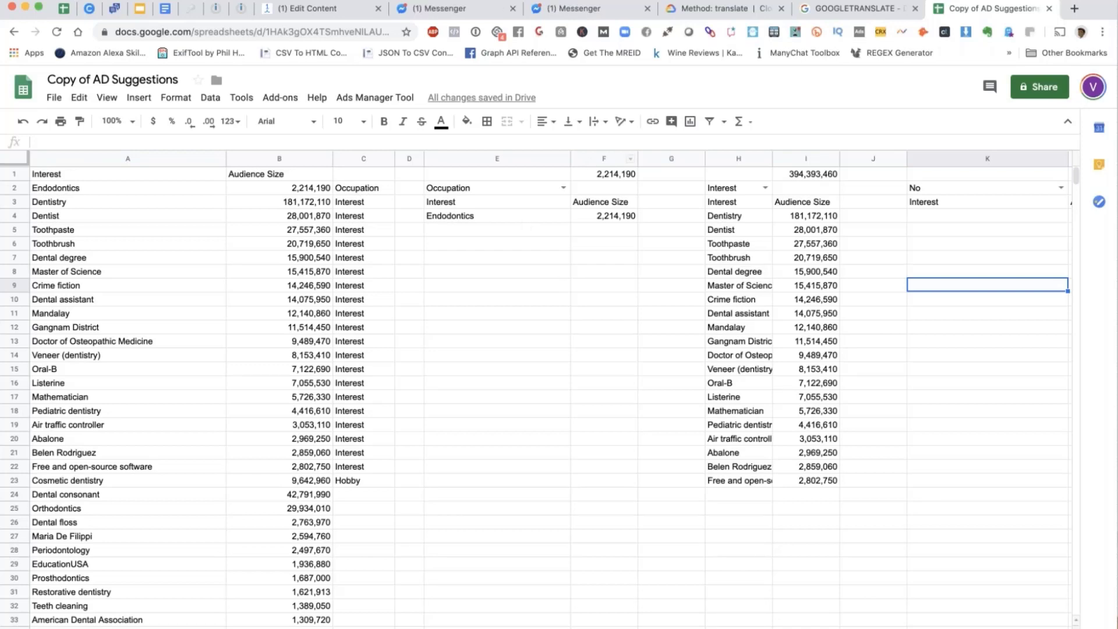
- Switch to the Messenger chatbot, request Other Targeting and choose Demographics
click(470, 12)
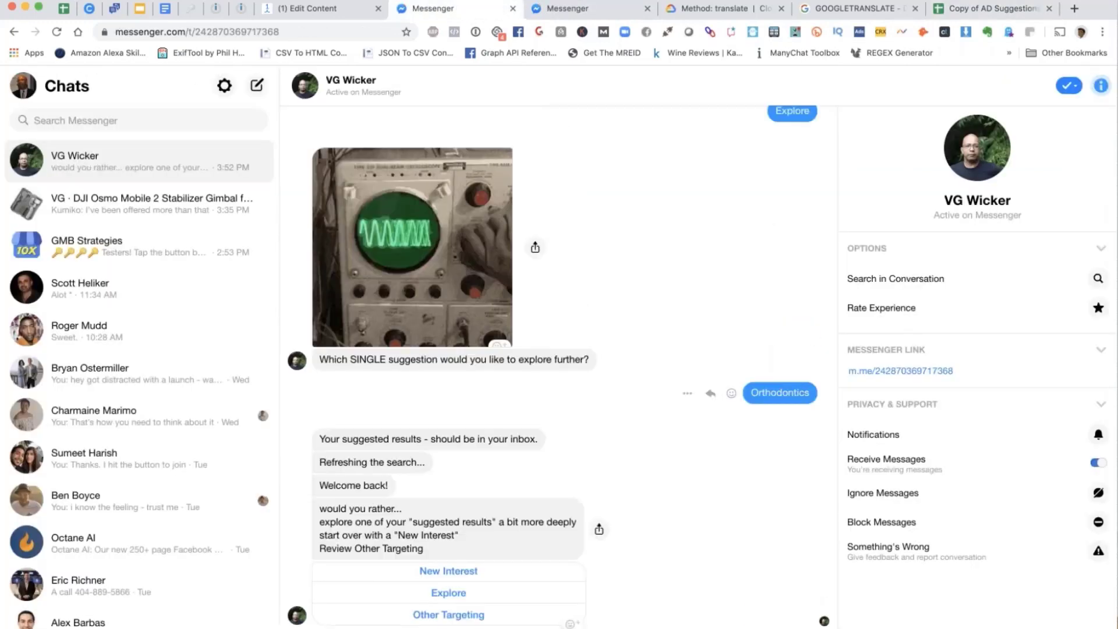
click(448, 614)
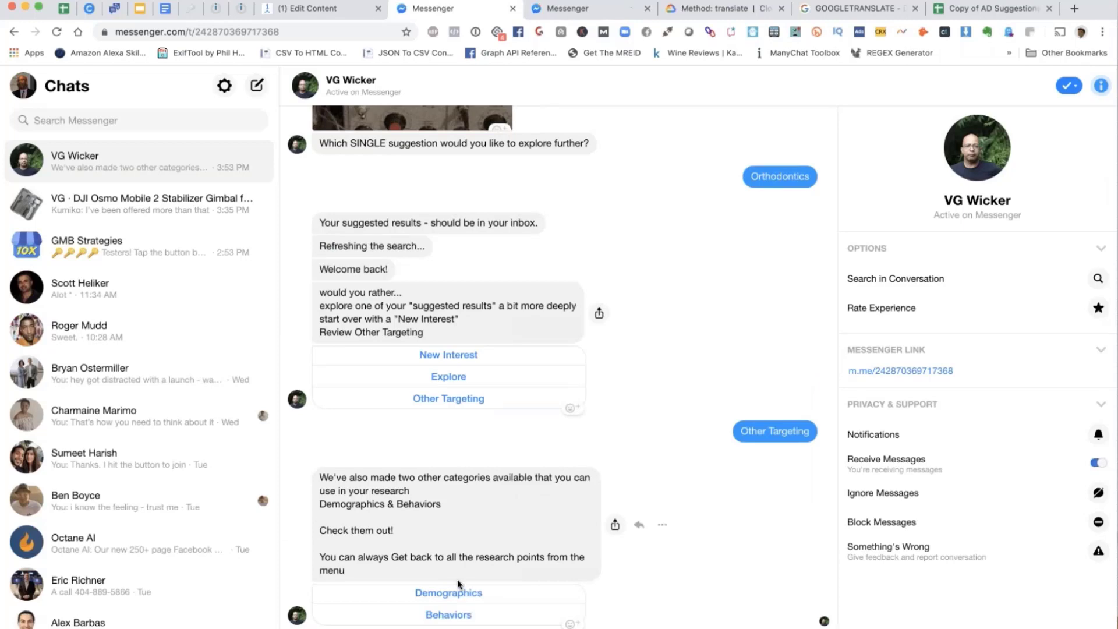
click(457, 600)
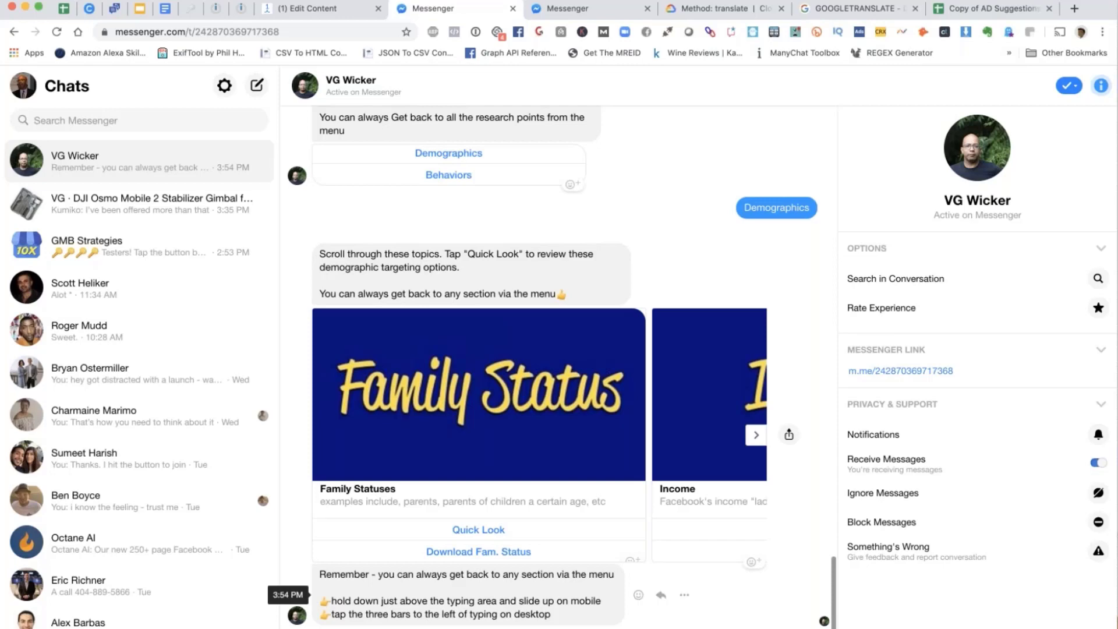
- Review the Quick Look page for Family Statuses and close it
click(456, 531)
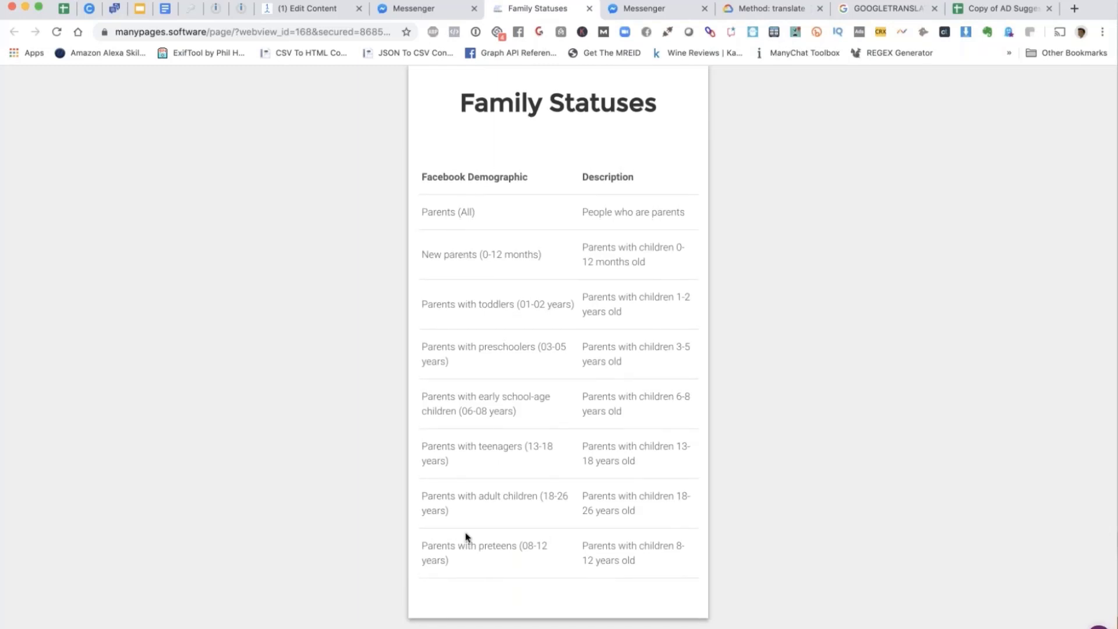
click(589, 10)
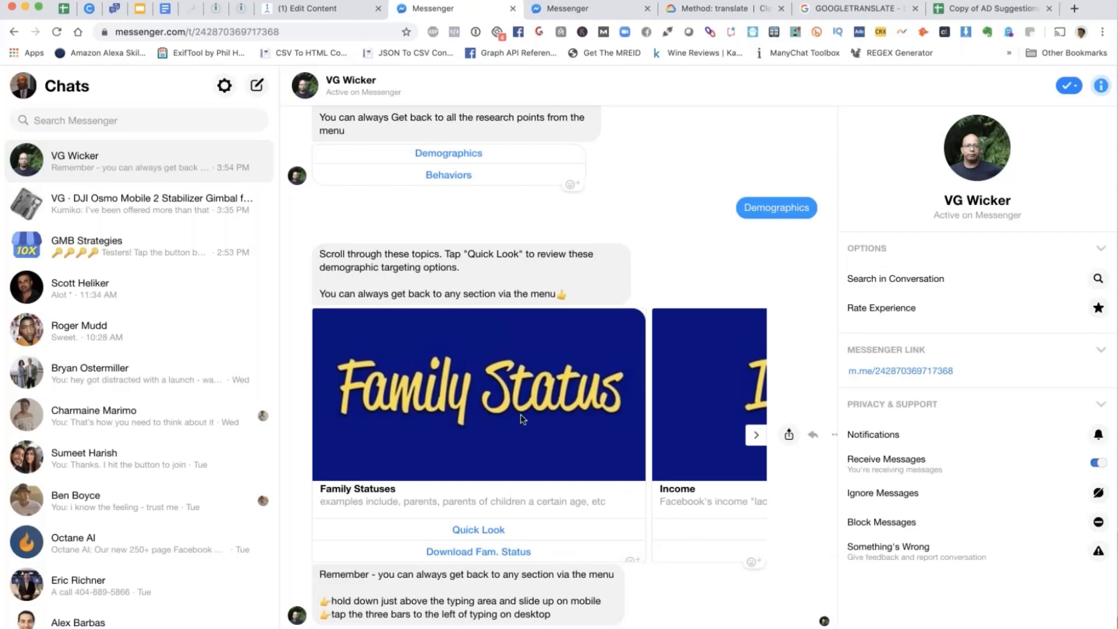
- Advance the demographic topics to Life Events, open its Quick Look page and examine the listed demographics and descriptions
click(755, 434)
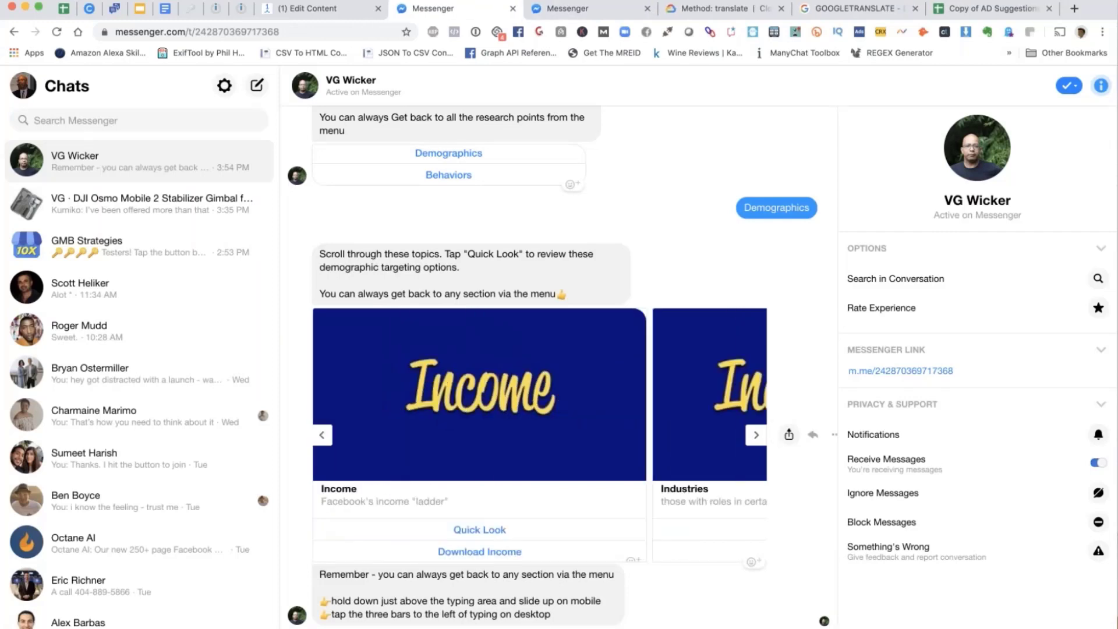
click(755, 434)
click(755, 434)
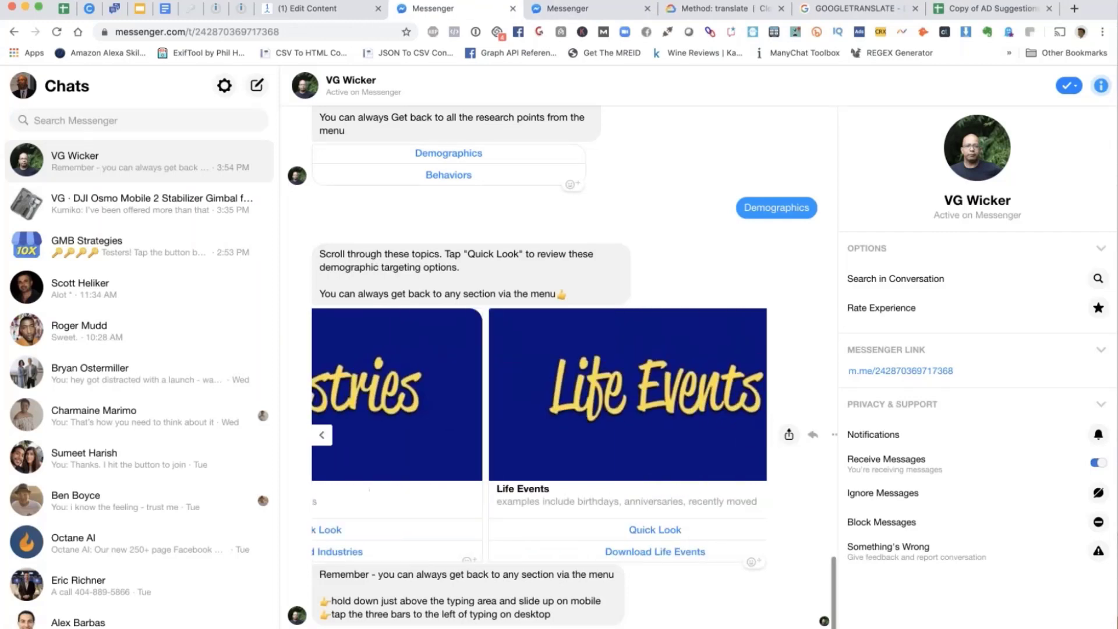
click(607, 530)
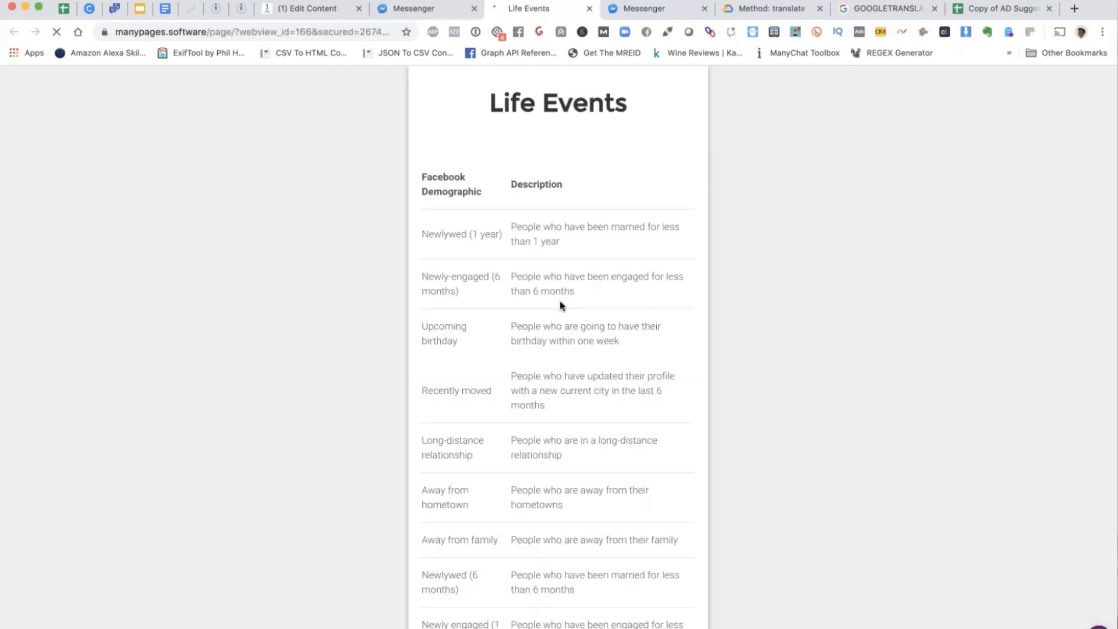
scroll(469, 287, down, 4)
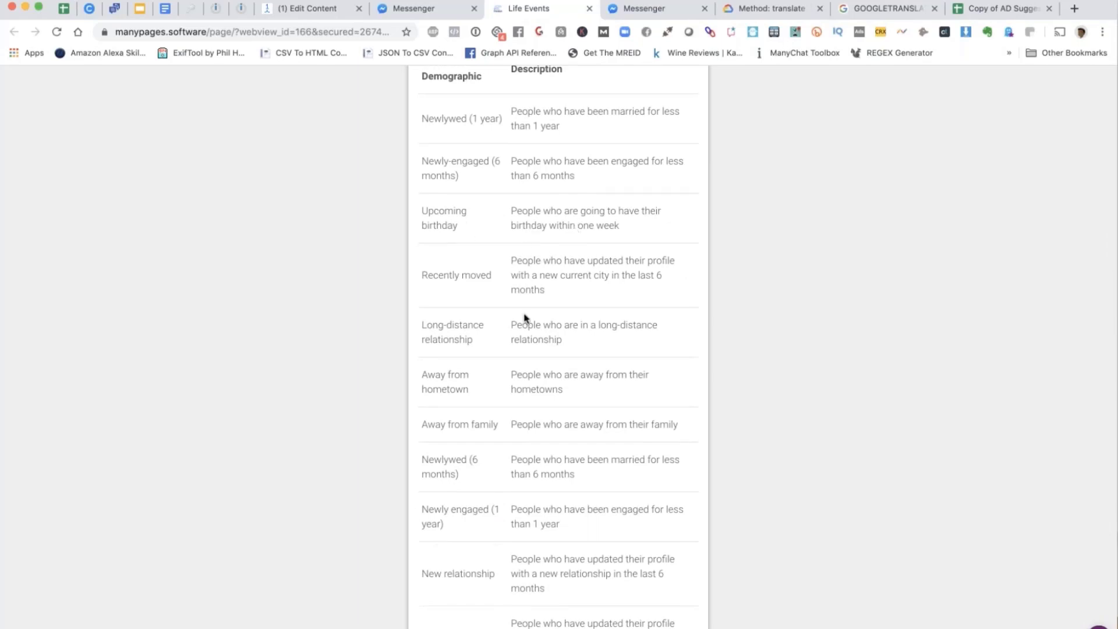
scroll(524, 317, down, 15)
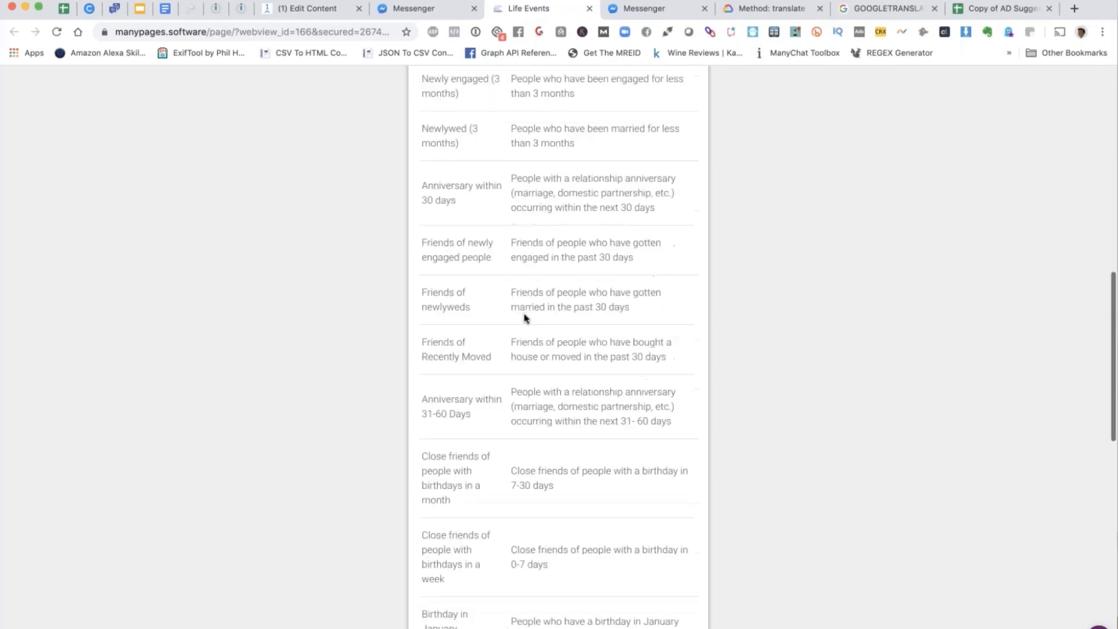
scroll(524, 317, down, 12)
scroll(524, 317, up, 3)
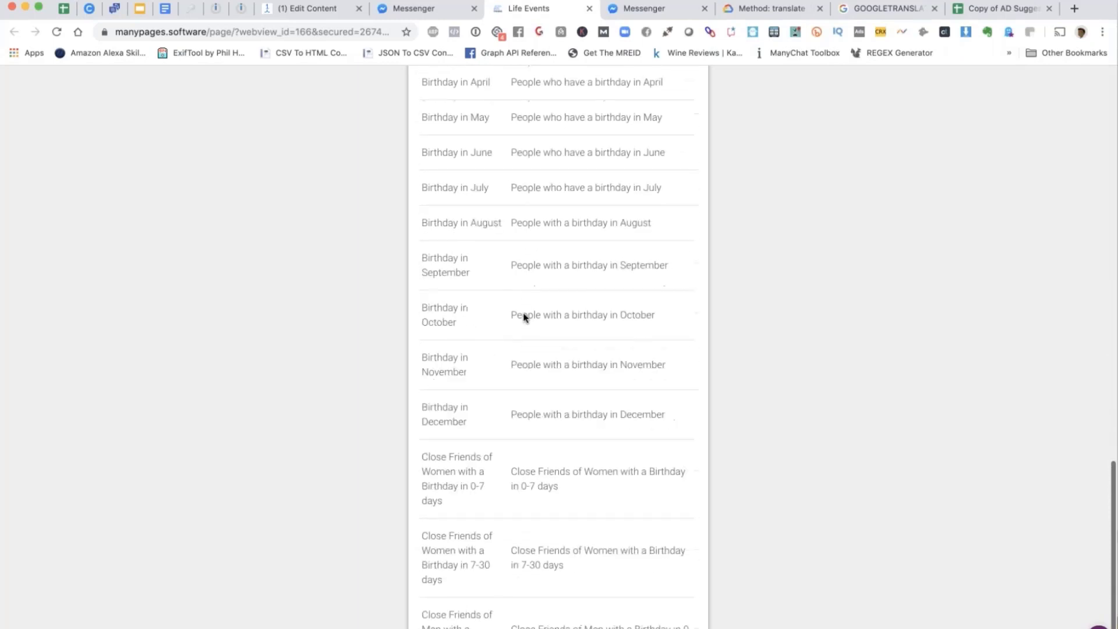
scroll(480, 284, up, 5)
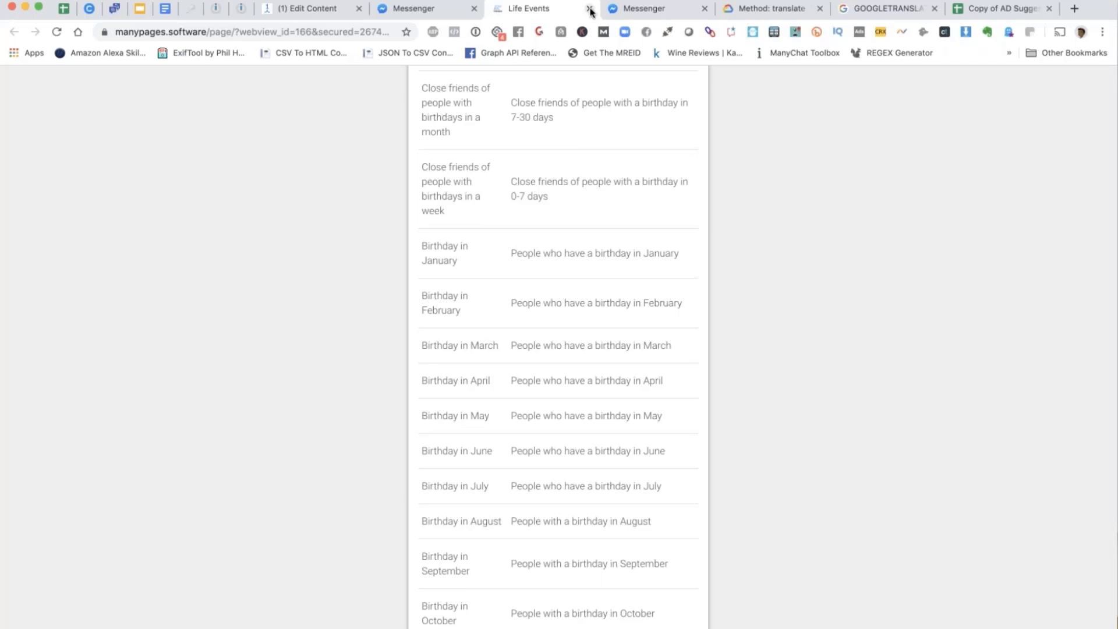
- Return to the Messenger chatbot, request Behaviors and browse its topics as far as Expats + Consumer Classifications
click(419, 8)
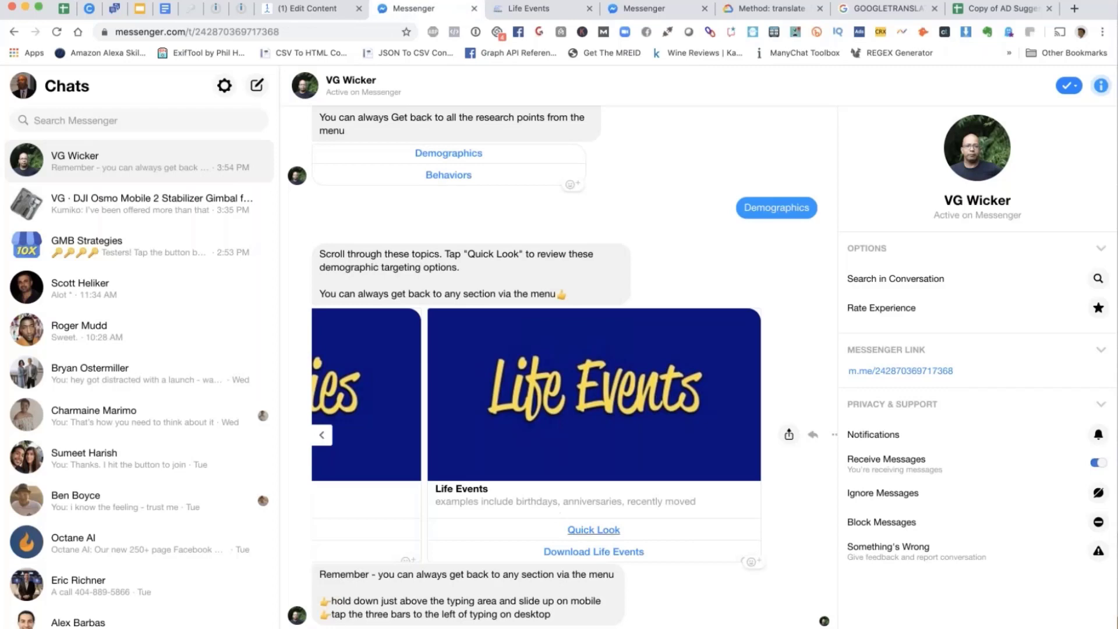
click(297, 626)
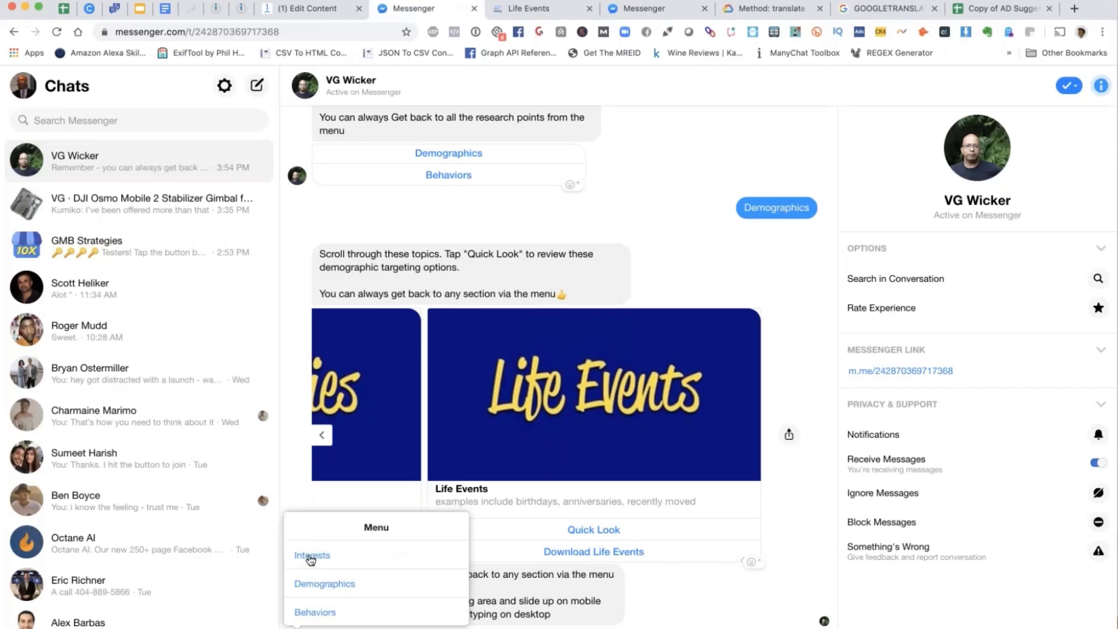
click(315, 612)
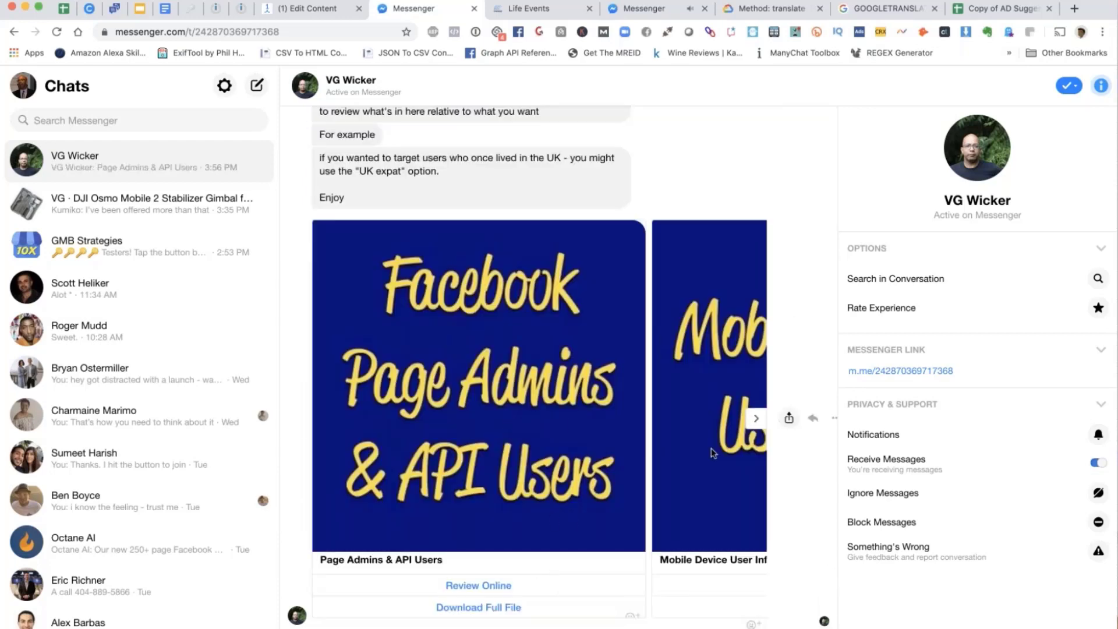
click(753, 419)
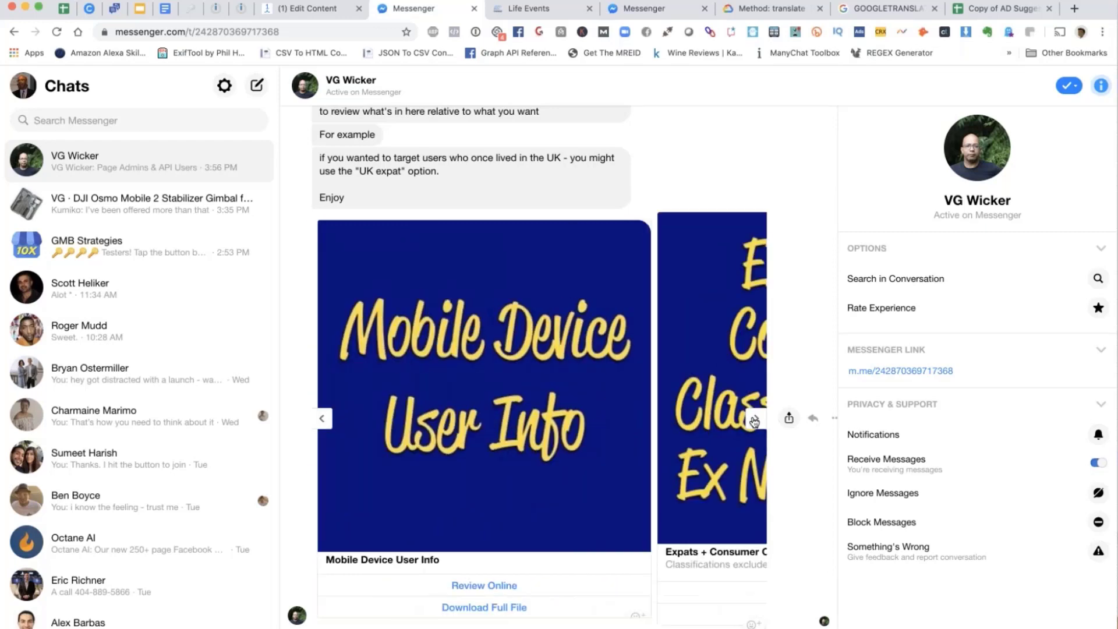
click(753, 418)
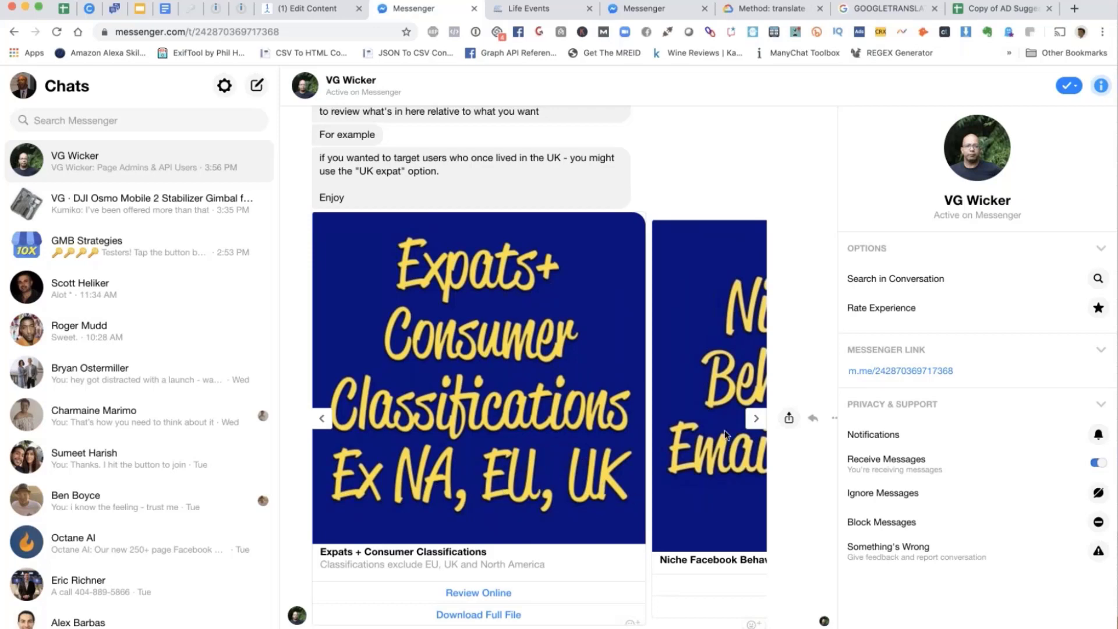
- Open the online review page for Niche Facebook Behavior & Domains, examine its Gmail and Apple email user entries, and close it
click(756, 418)
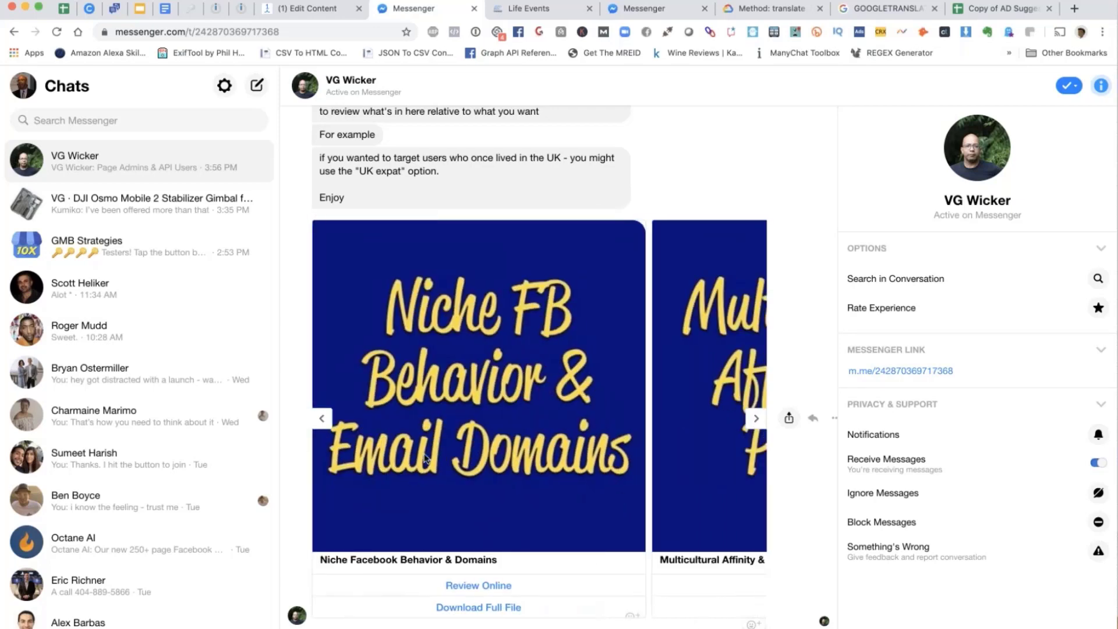
click(482, 587)
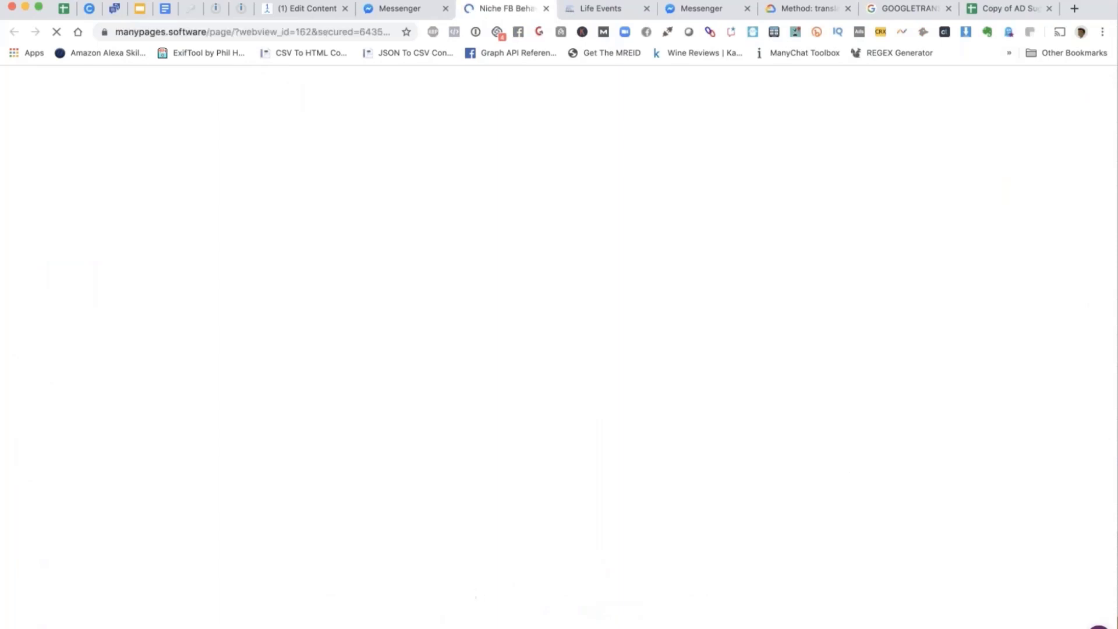
scroll(557, 349, down, 6)
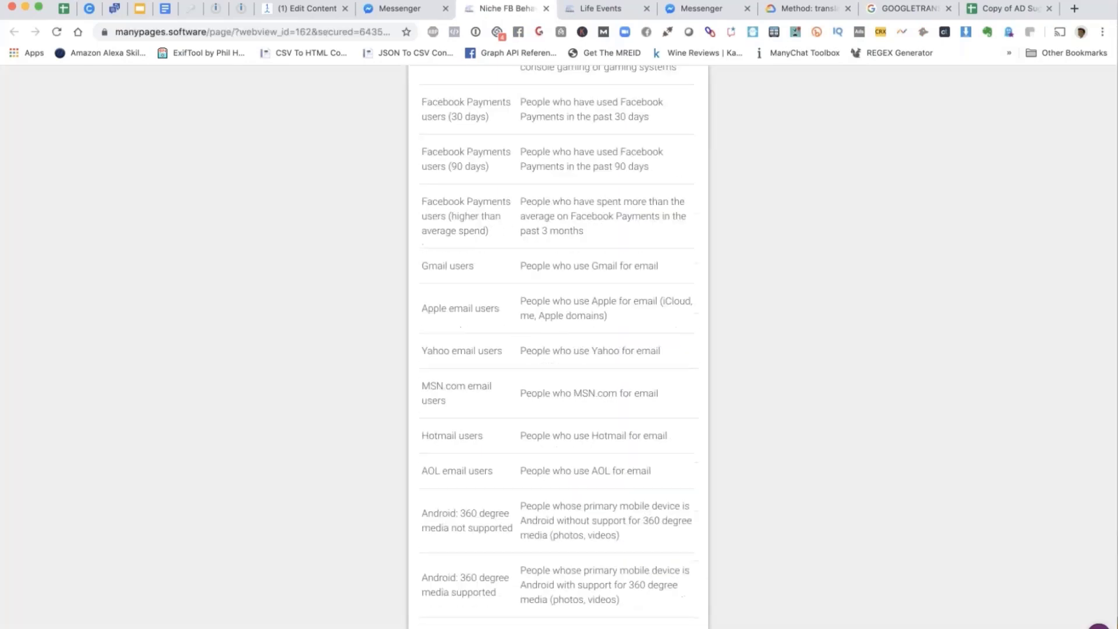
drag(421, 268, 669, 273)
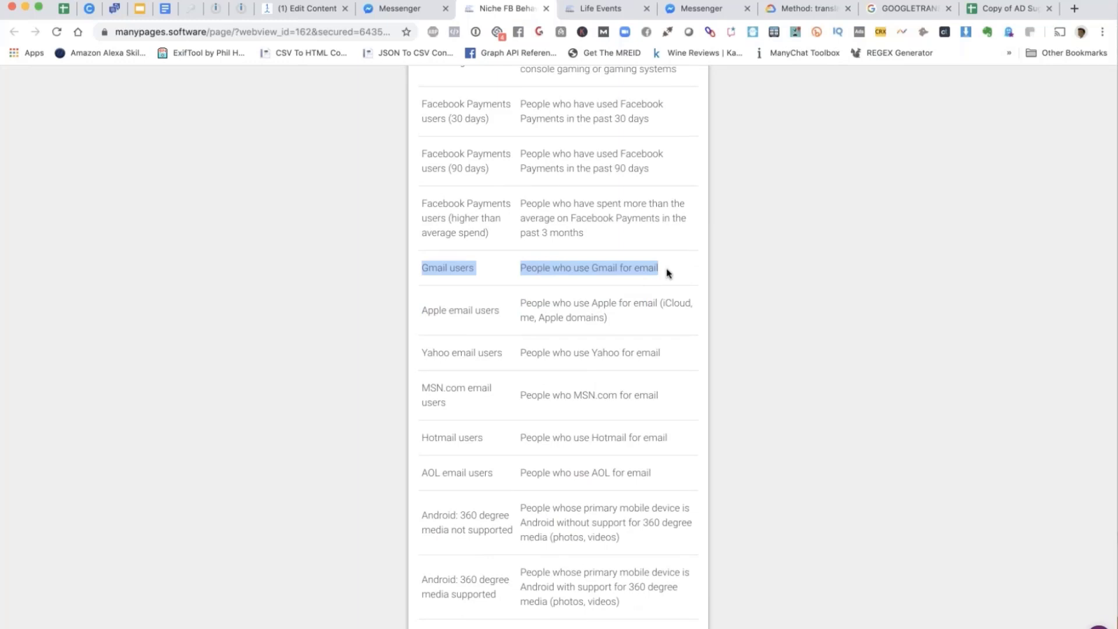
drag(428, 309, 623, 324)
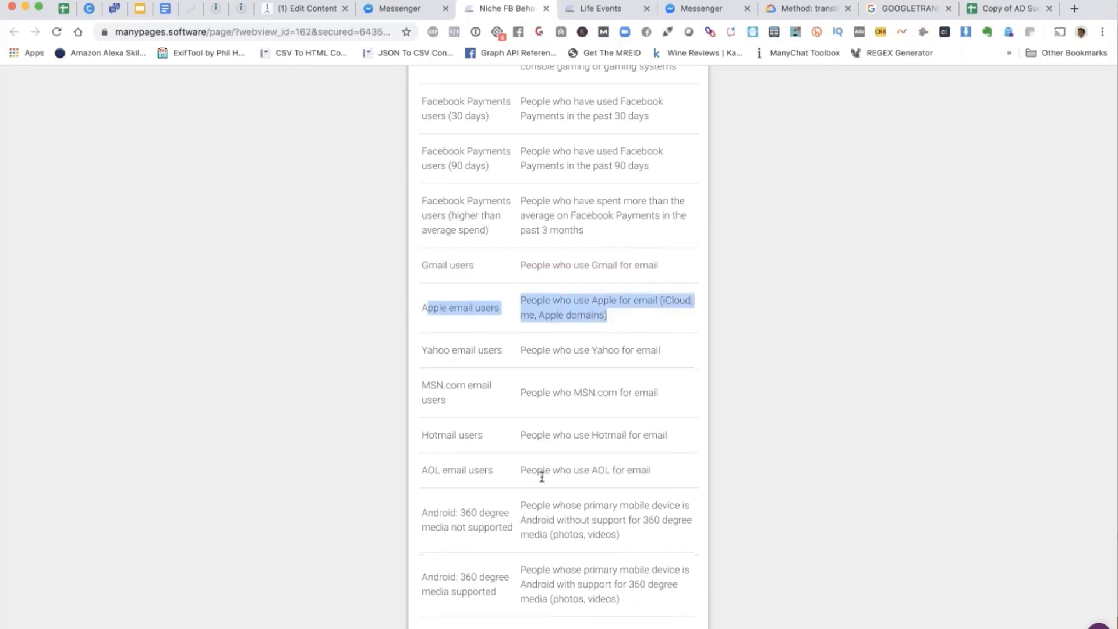
scroll(541, 476, up, 5)
scroll(541, 476, up, 2)
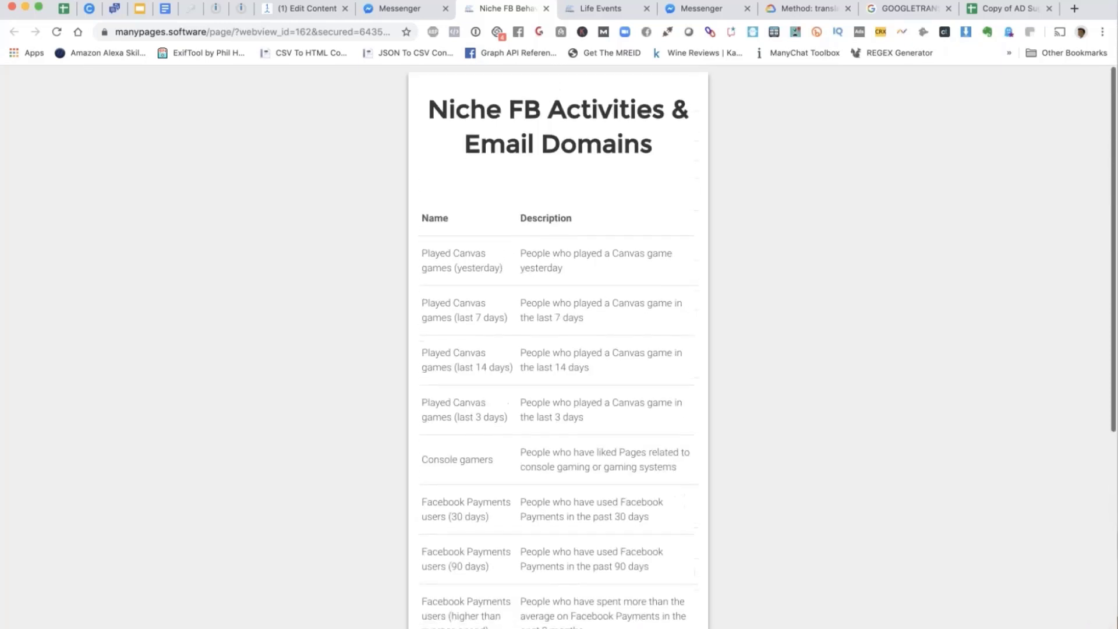
click(546, 9)
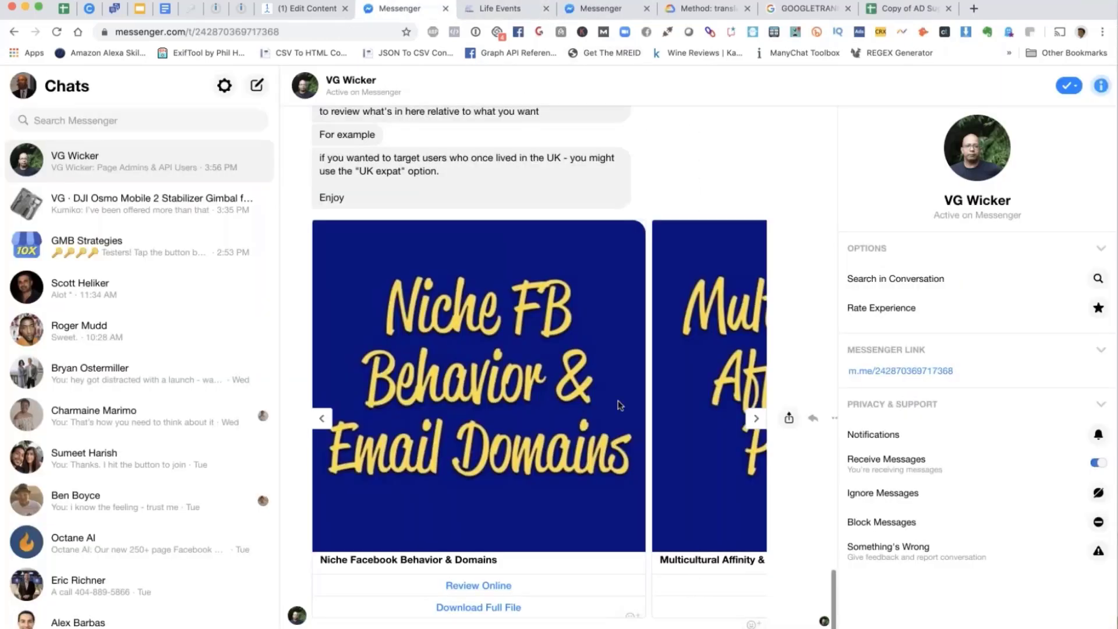
- Browse the remaining behavior topics through Soccer Fans to Travelers & Commuters, and go back to Mobile Device User Info
click(756, 419)
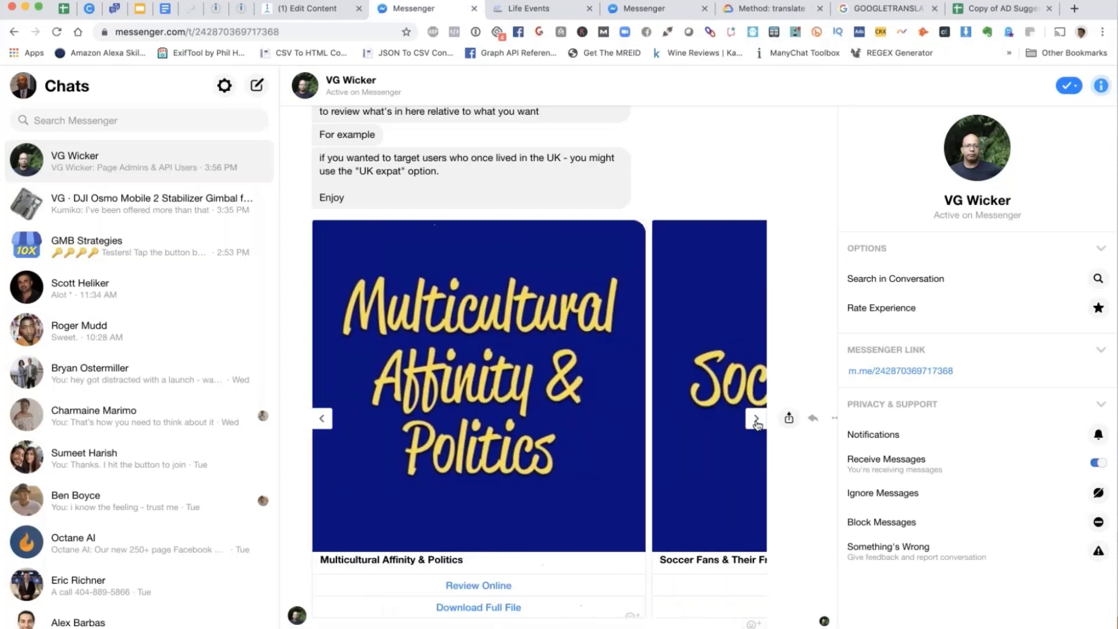
click(756, 419)
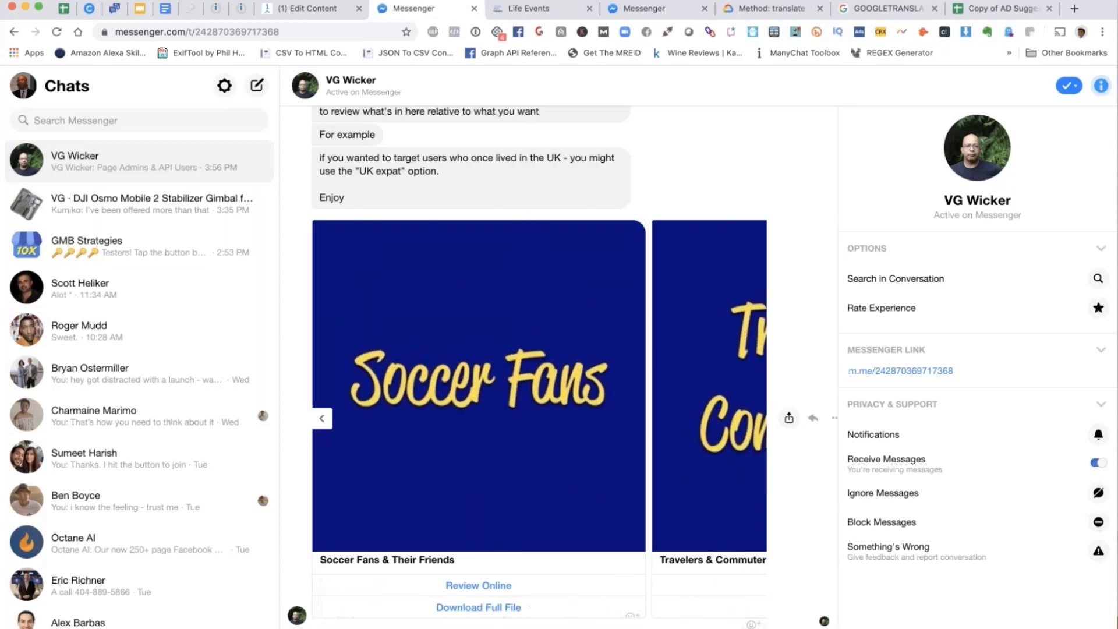
click(756, 419)
click(323, 419)
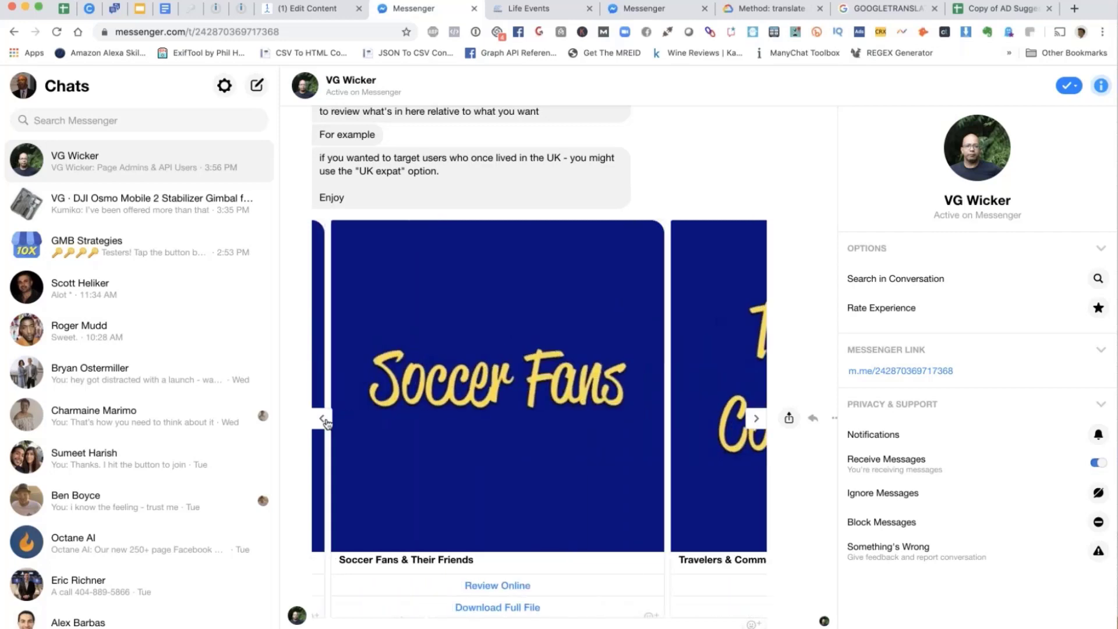
click(323, 419)
click(323, 419)
click(323, 419)
click(323, 419)
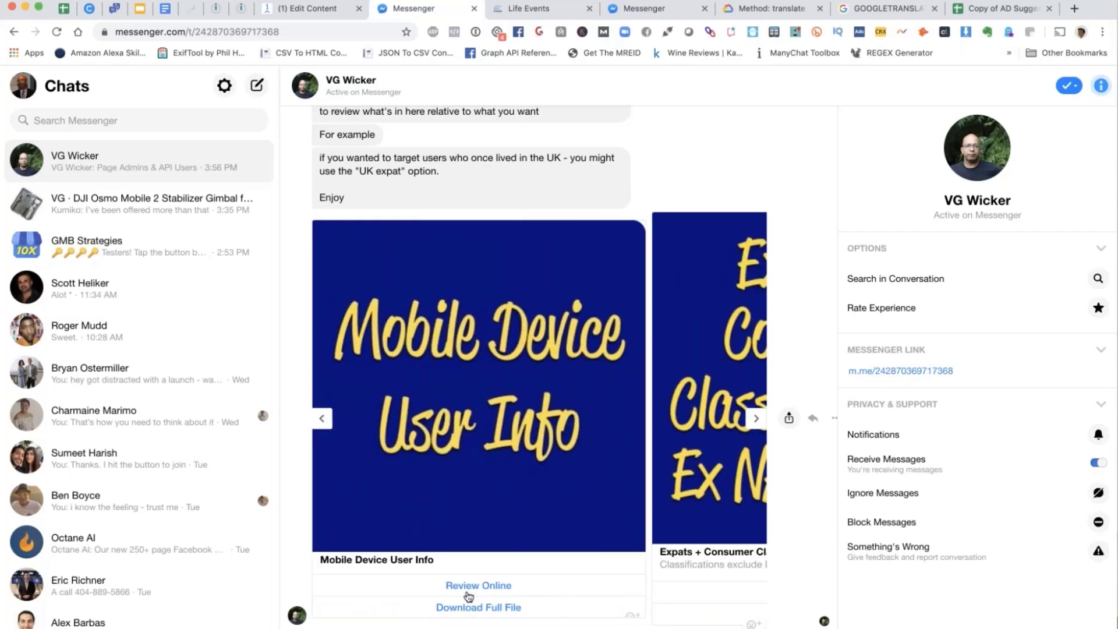
- Open the Mobile Device User Info page, examine its device listings, close it and review the Behaviors introduction in the chat
click(469, 605)
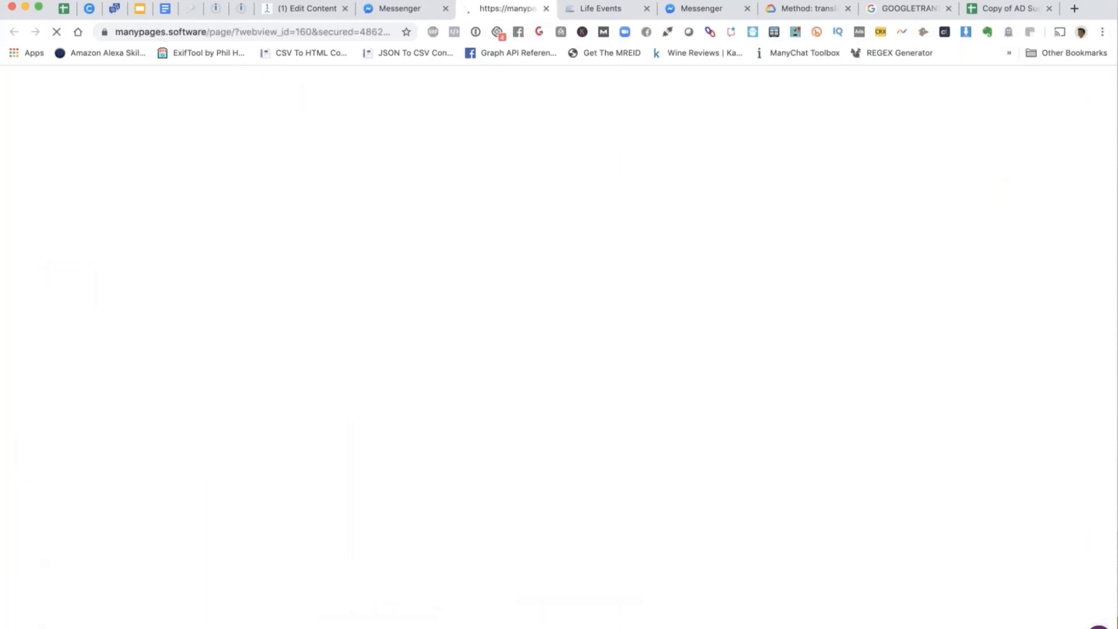
scroll(558, 350, down, 15)
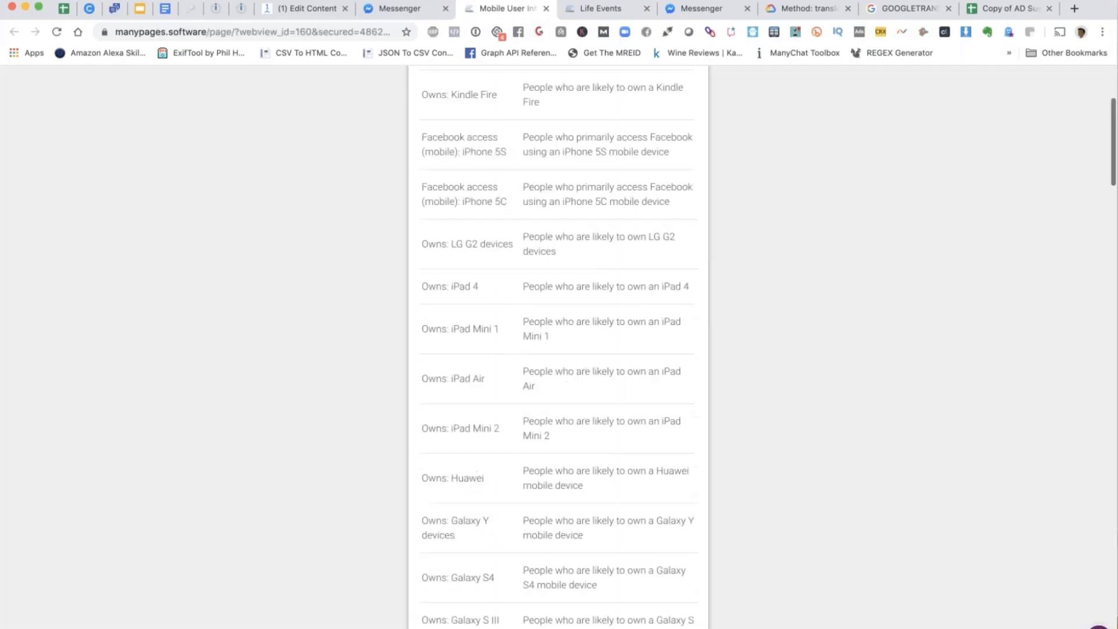
scroll(558, 349, down, 10)
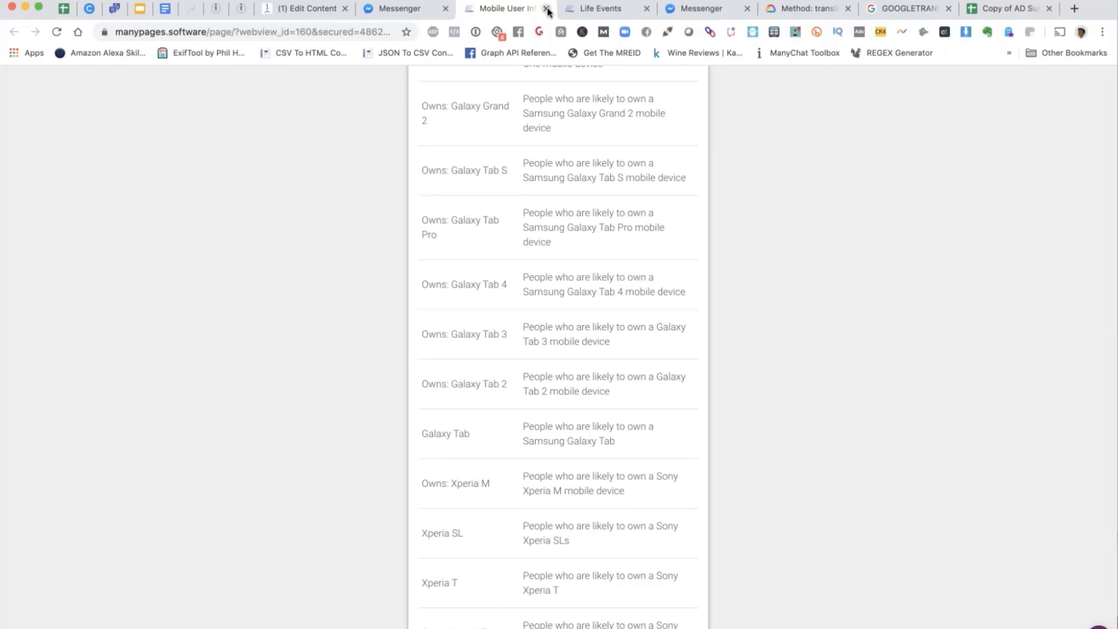
click(545, 9)
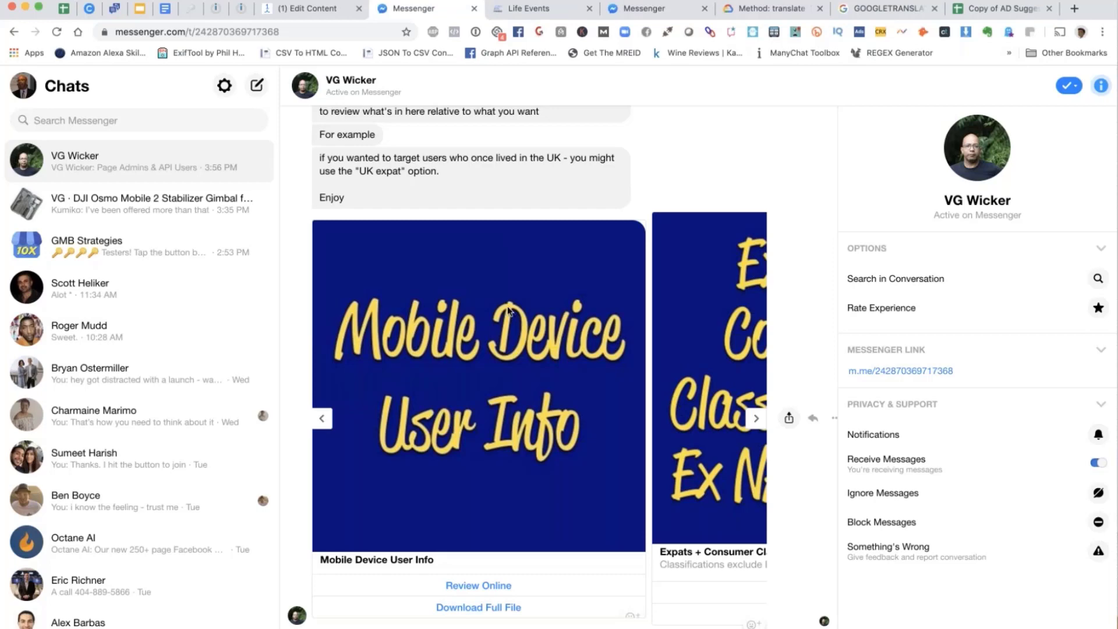
scroll(460, 473, up, 10)
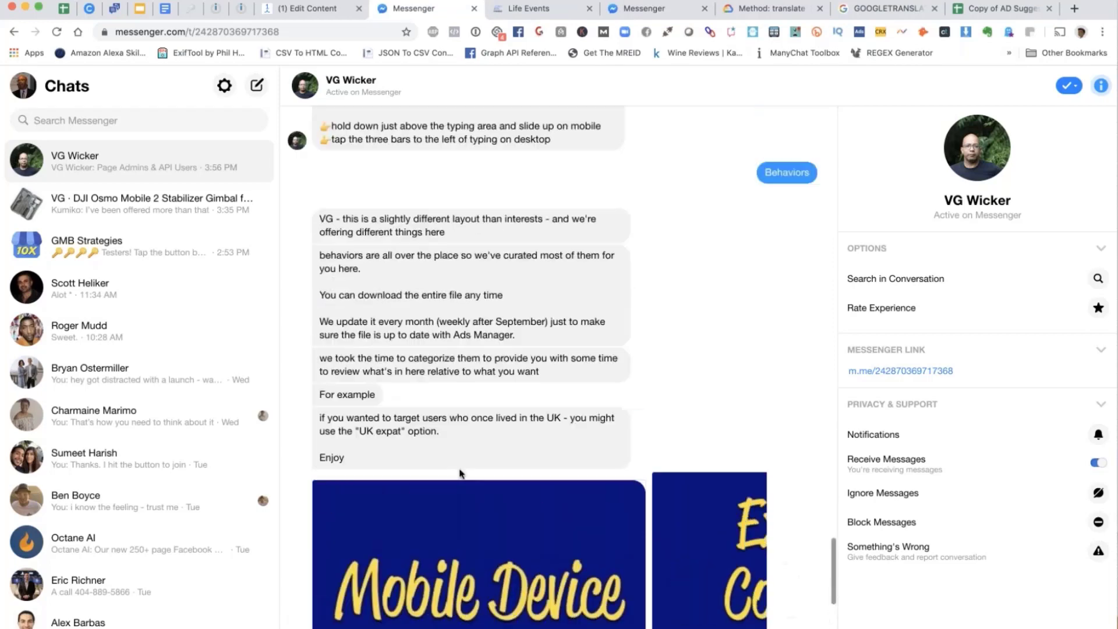
scroll(465, 483, down, 4)
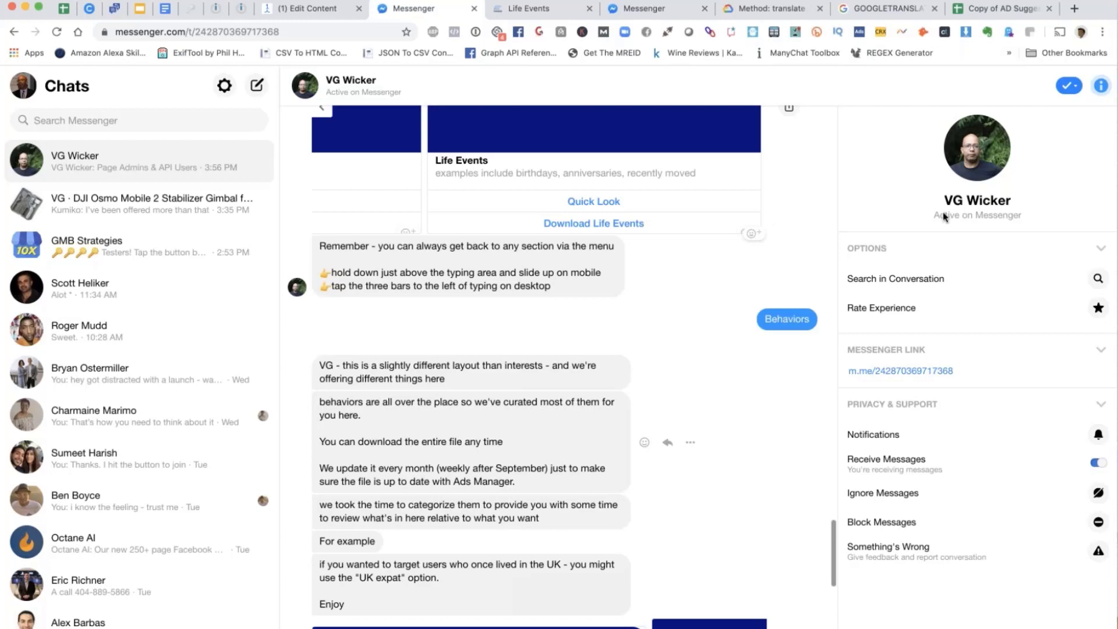
- Switch to the Copy of AD Suggestions spreadsheet and delete the sheet holding the comma-separated weight-loss and diet interests
click(1005, 13)
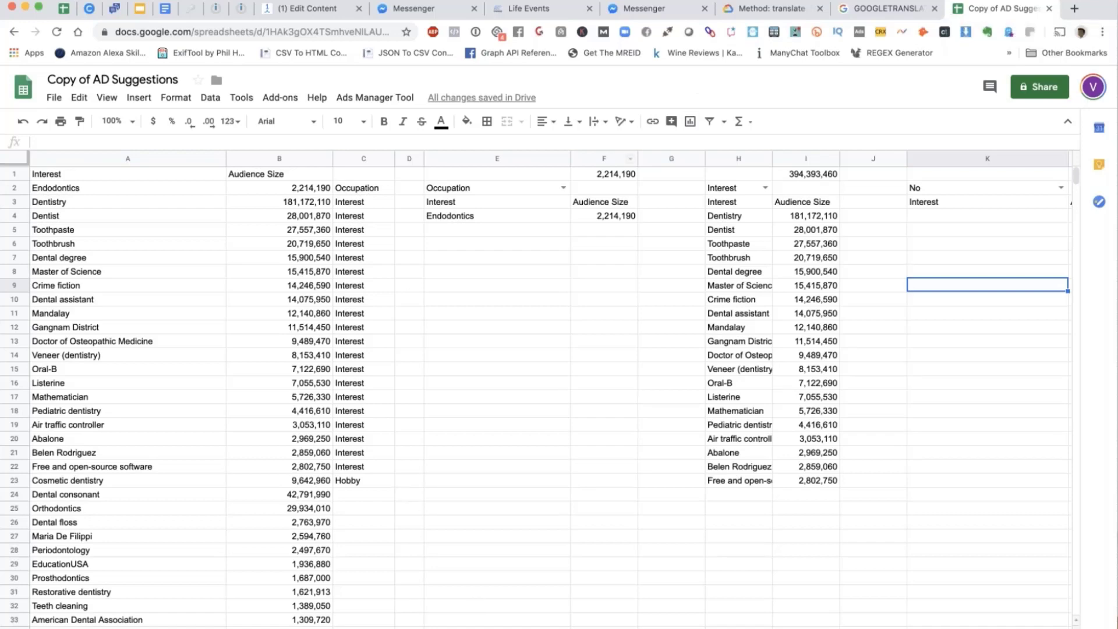
right_click(494, 628)
click(502, 433)
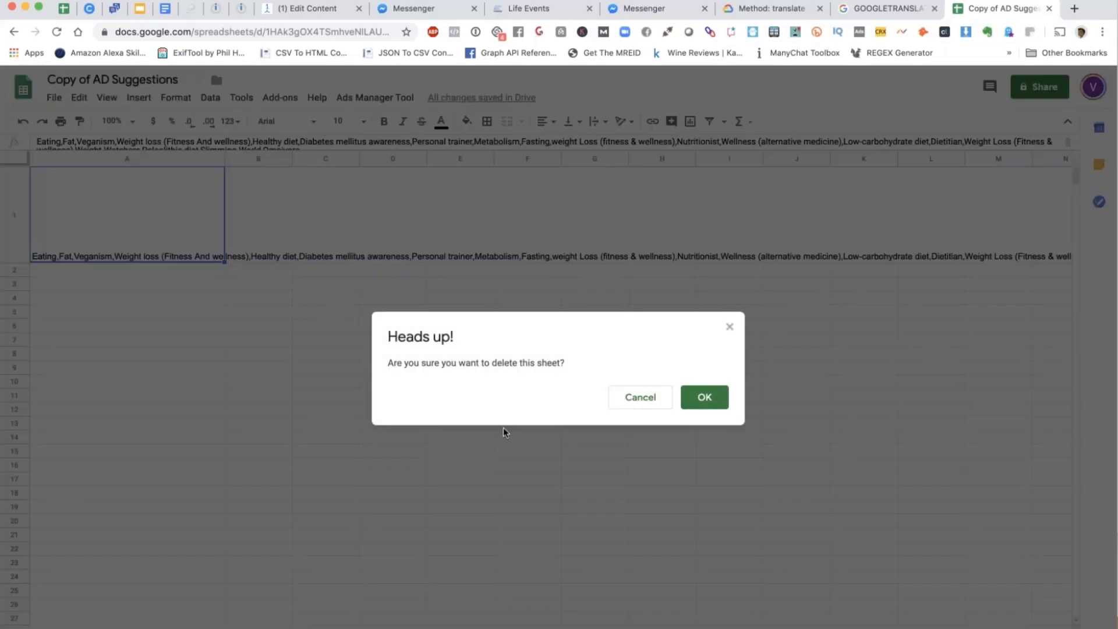
click(704, 399)
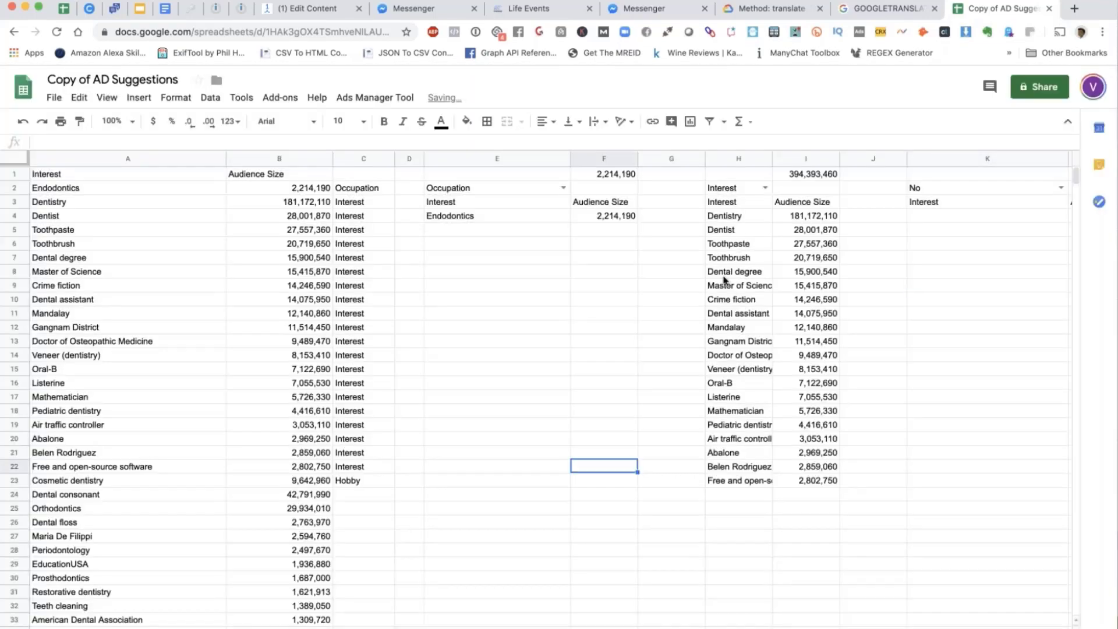
- Select the filtered interests H4:H23, from Dentistry down to Free and open-source software, and execute the Ads Manager Tool script on them
click(747, 219)
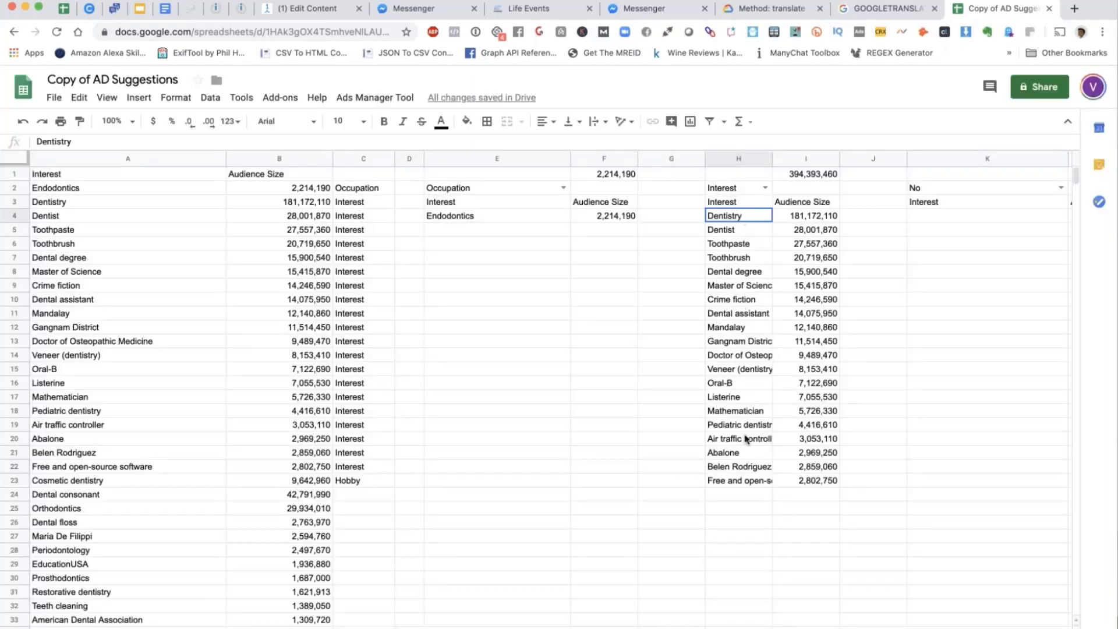
drag(745, 439, 748, 481)
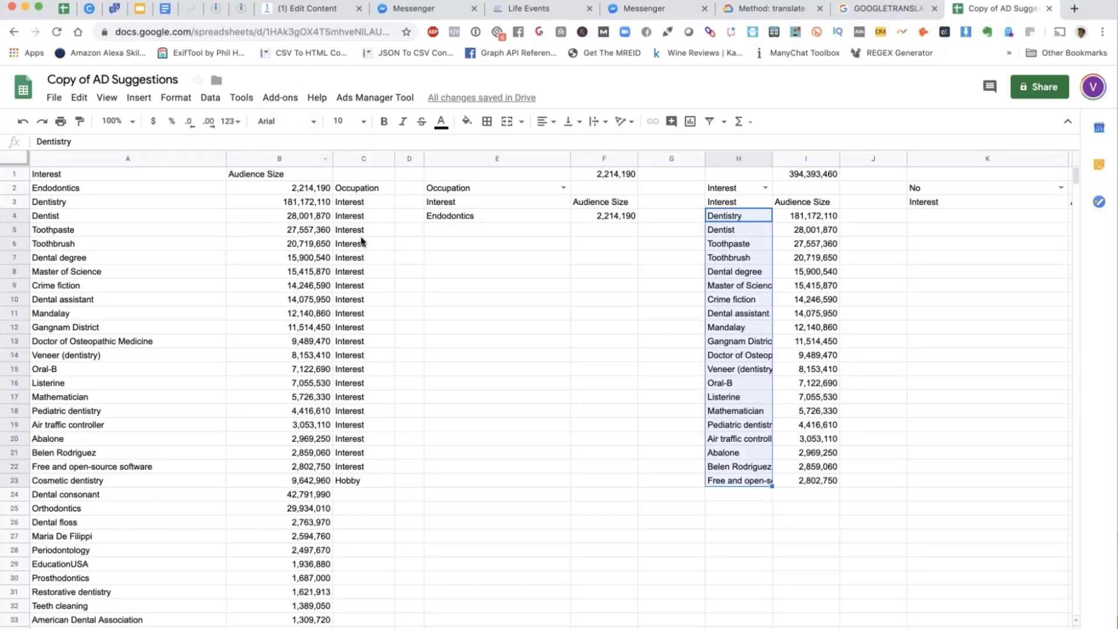
click(375, 97)
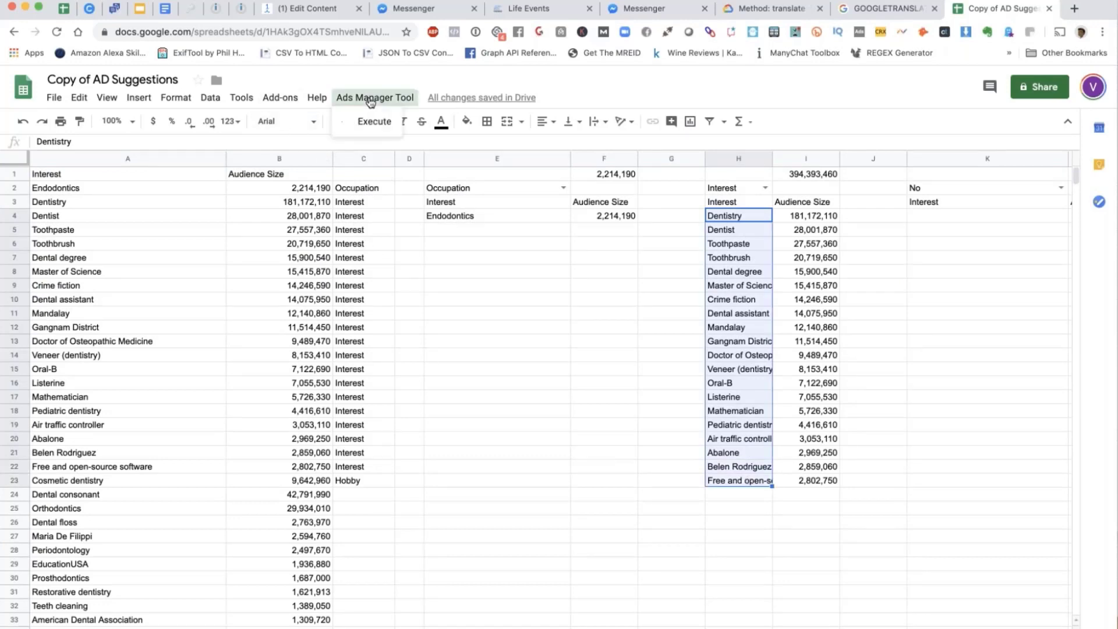
click(371, 120)
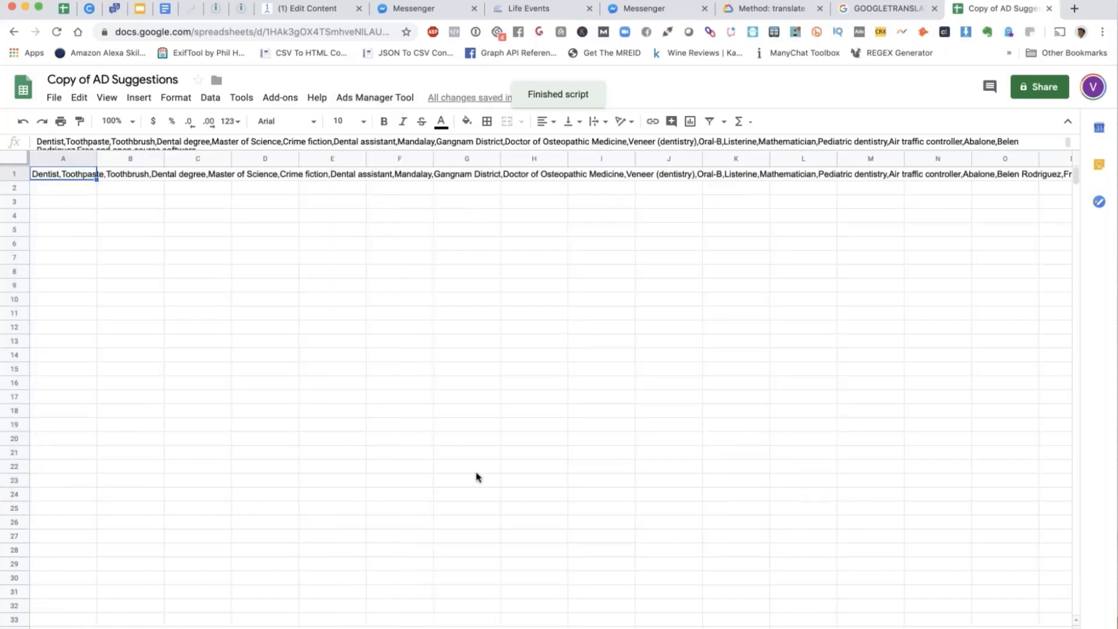
- Review the combined interest list in cell A1, and return to the suggestions sheet to highlight the audience sizes in I4:I23
click(78, 213)
click(69, 174)
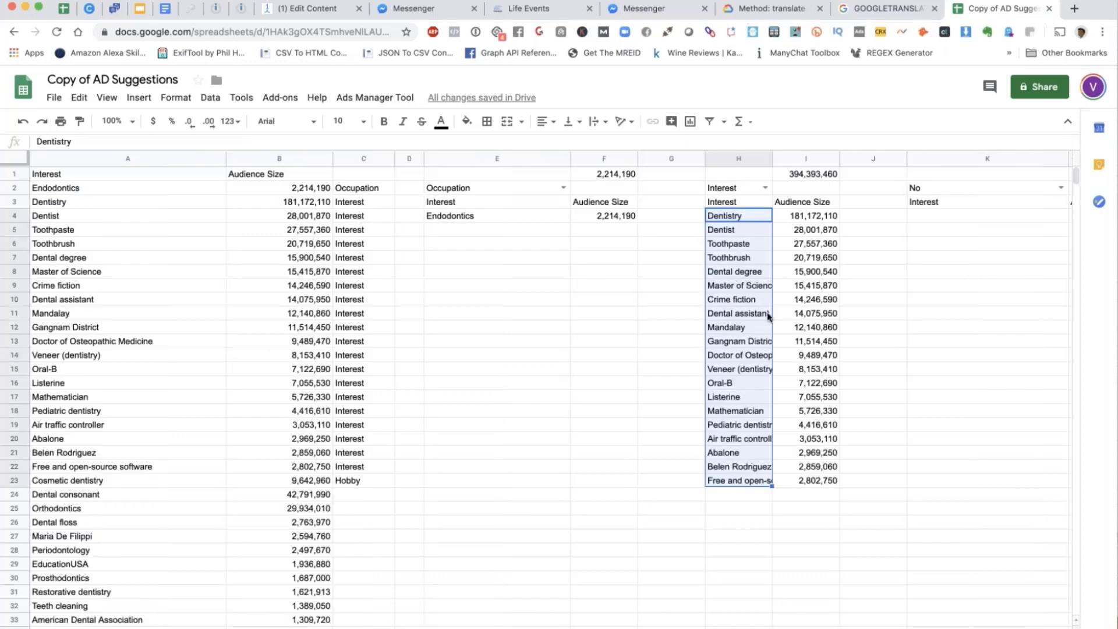
scroll(314, 394, right, 5)
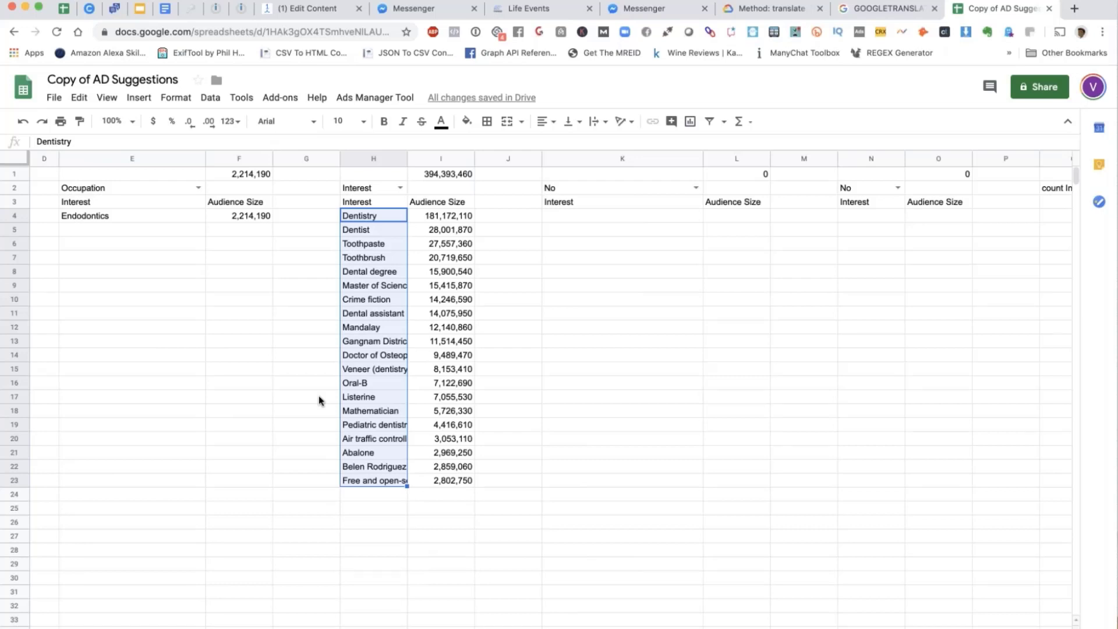
drag(436, 219, 470, 490)
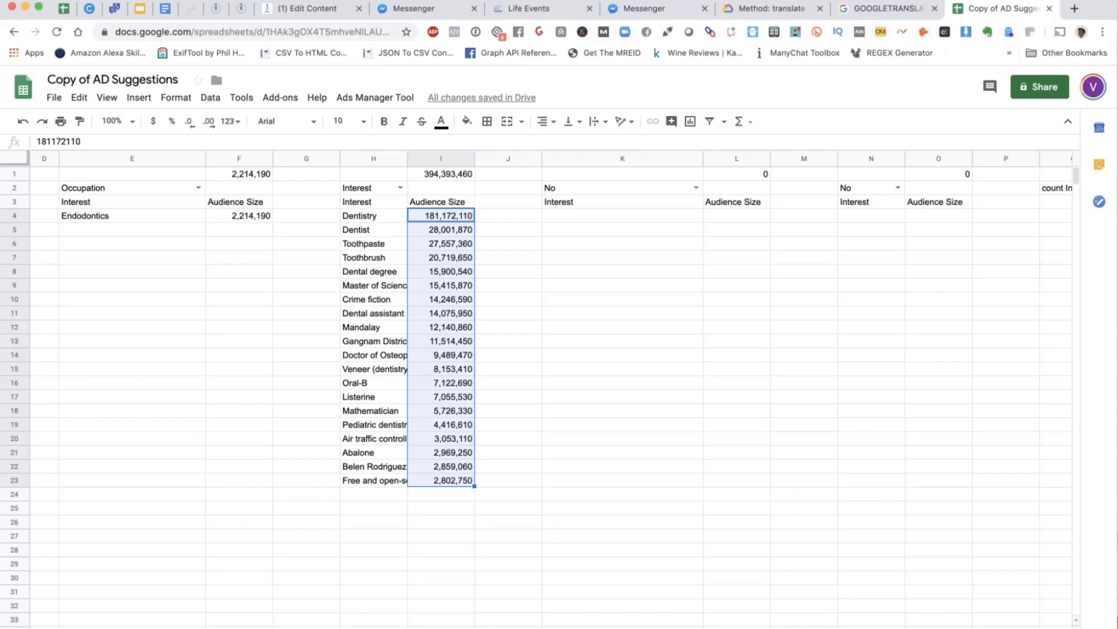
- Switch back to the Messenger chatbot and review the conversation from the dentist search down to the behavior topics
click(415, 9)
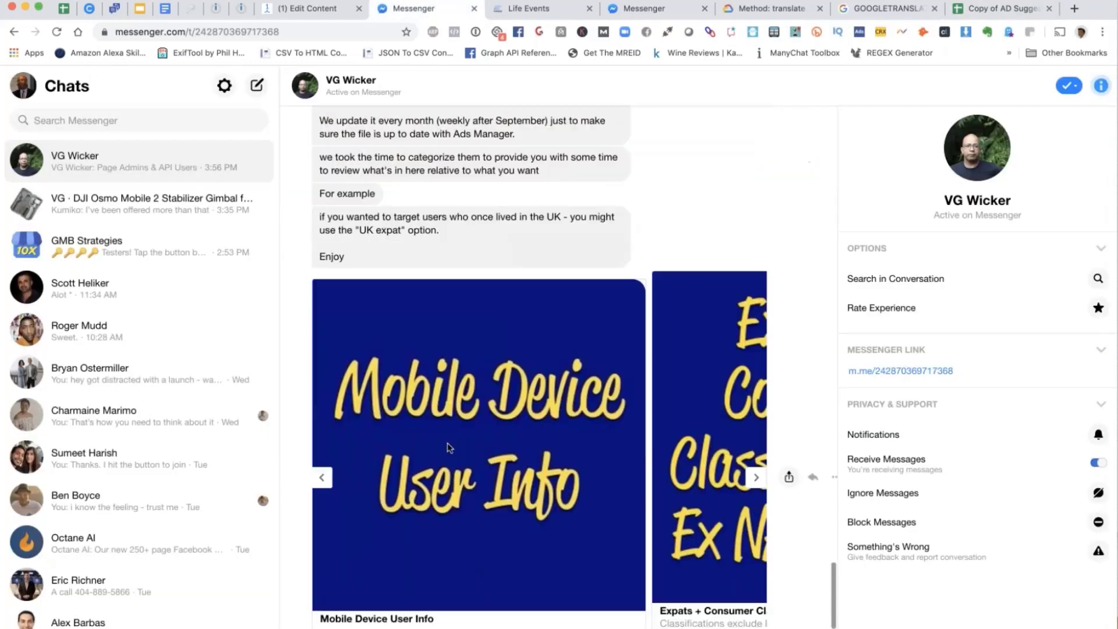
scroll(449, 447, down, 10)
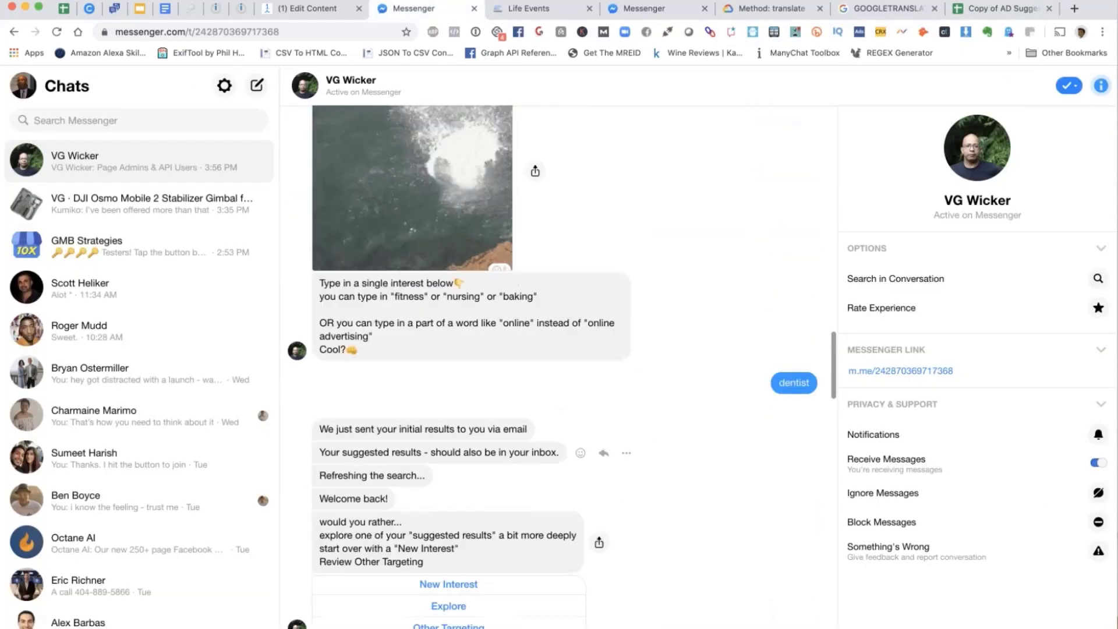
scroll(655, 553, down, 2)
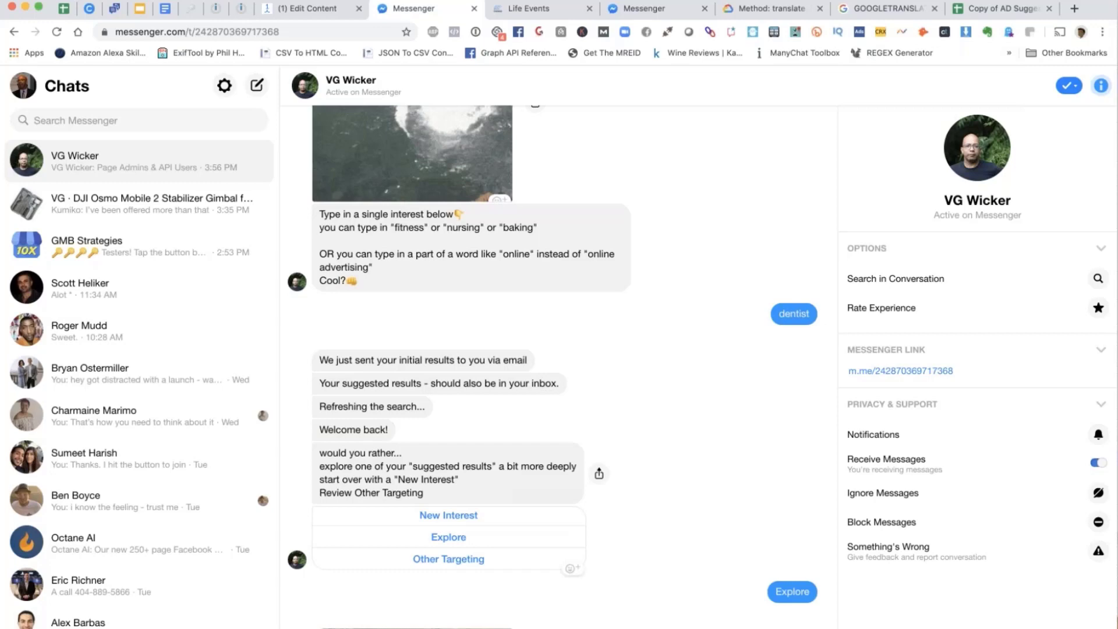
scroll(751, 437, down, 15)
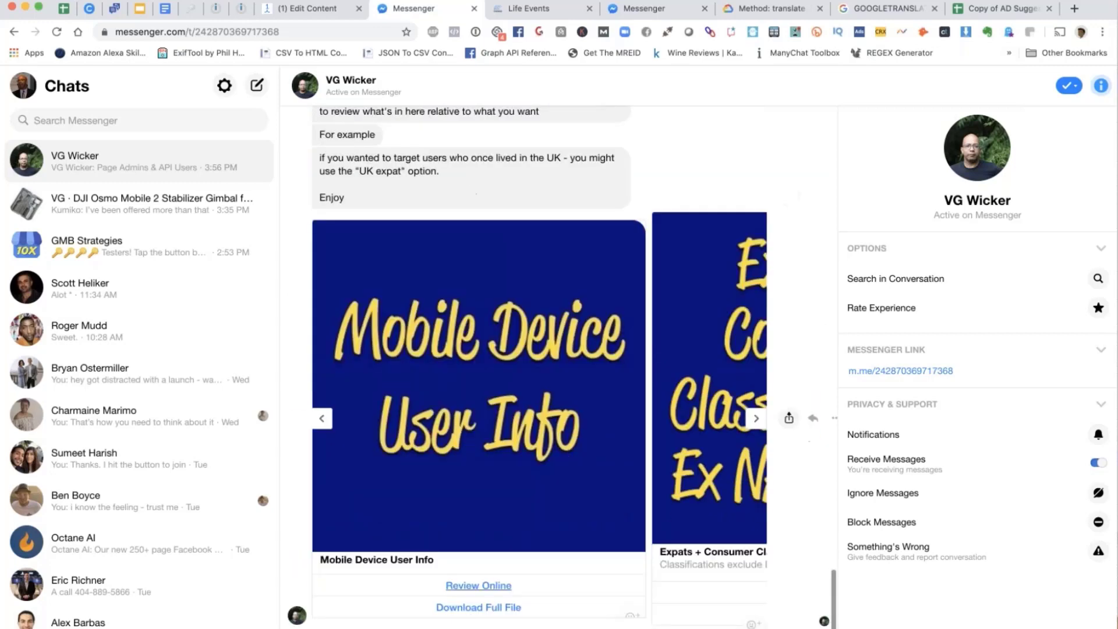
- Advance the behavior topics to Multicultural Affinity & Politics, open its online review page and examine the listed segments and descriptions
click(755, 422)
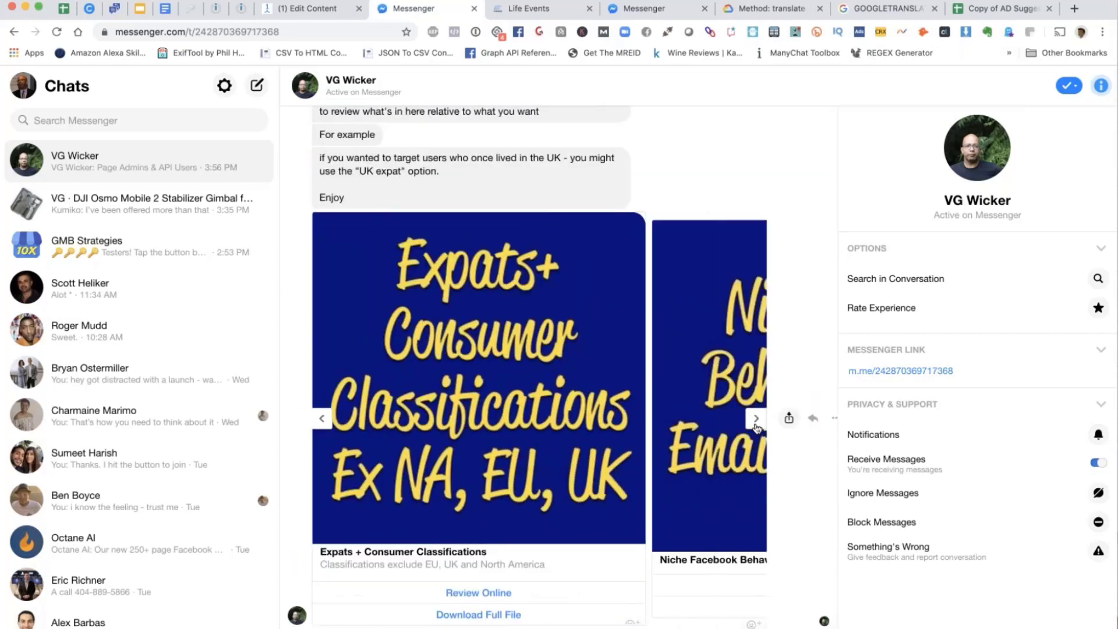
click(756, 424)
click(756, 419)
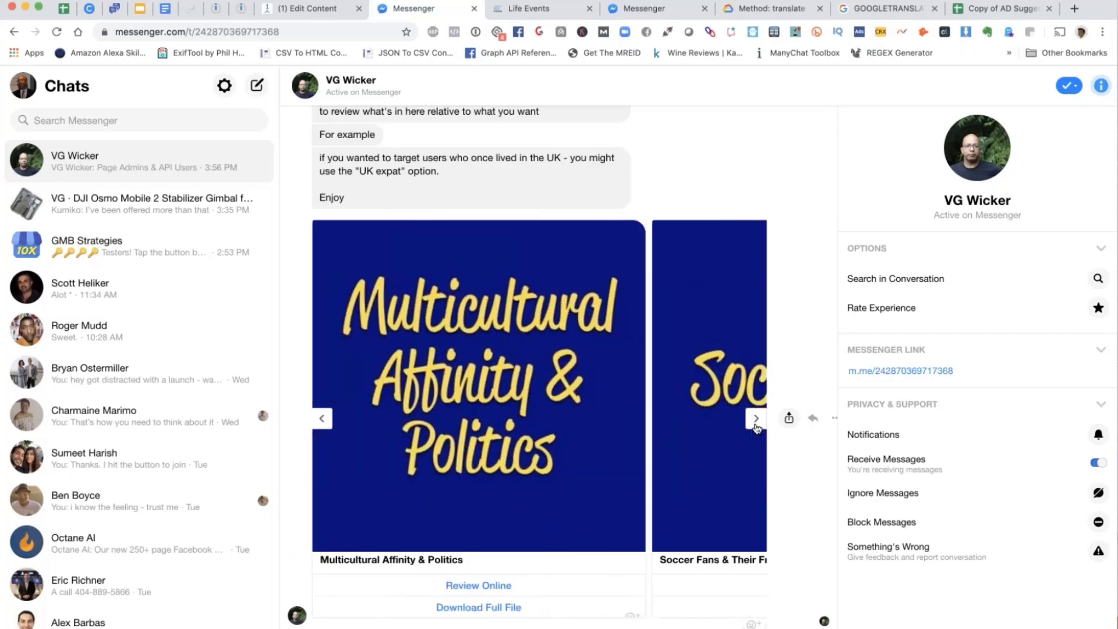
click(490, 589)
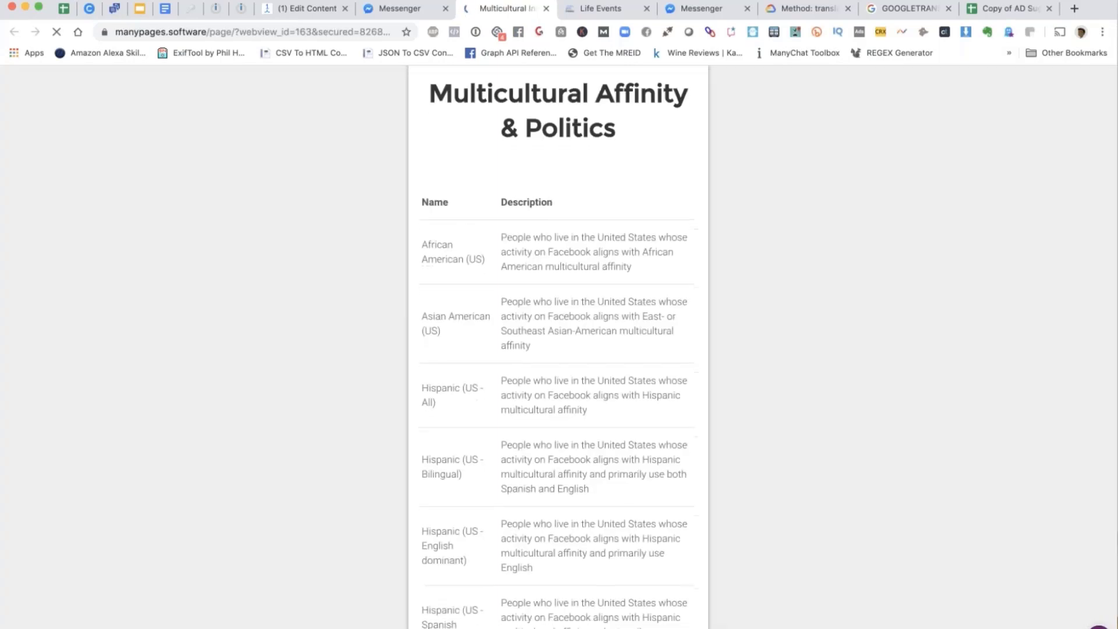
scroll(558, 349, down, 3)
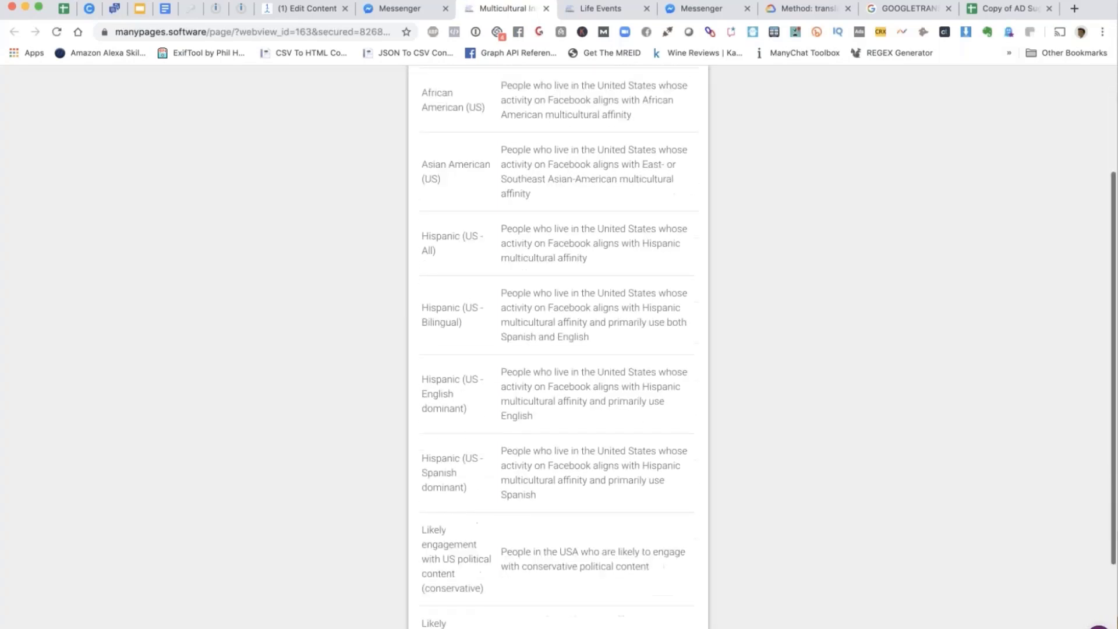
- Highlight the likely engagement with US political content segments for conservative, liberal and moderate audiences, and clear the selection
scroll(557, 349, down, 3)
drag(434, 370, 496, 442)
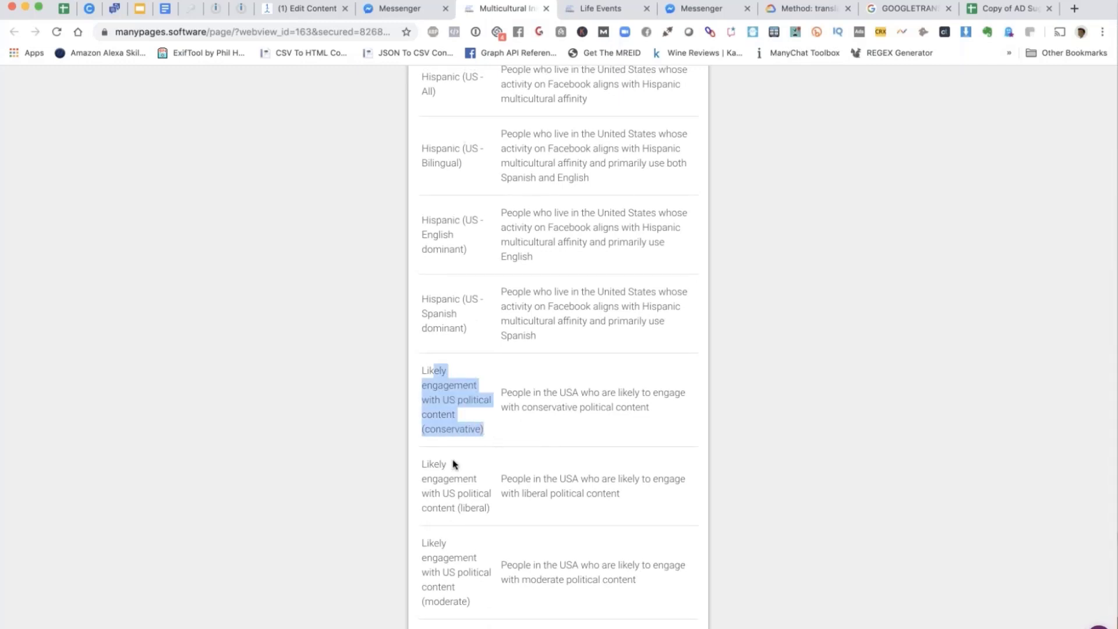
drag(424, 462, 500, 509)
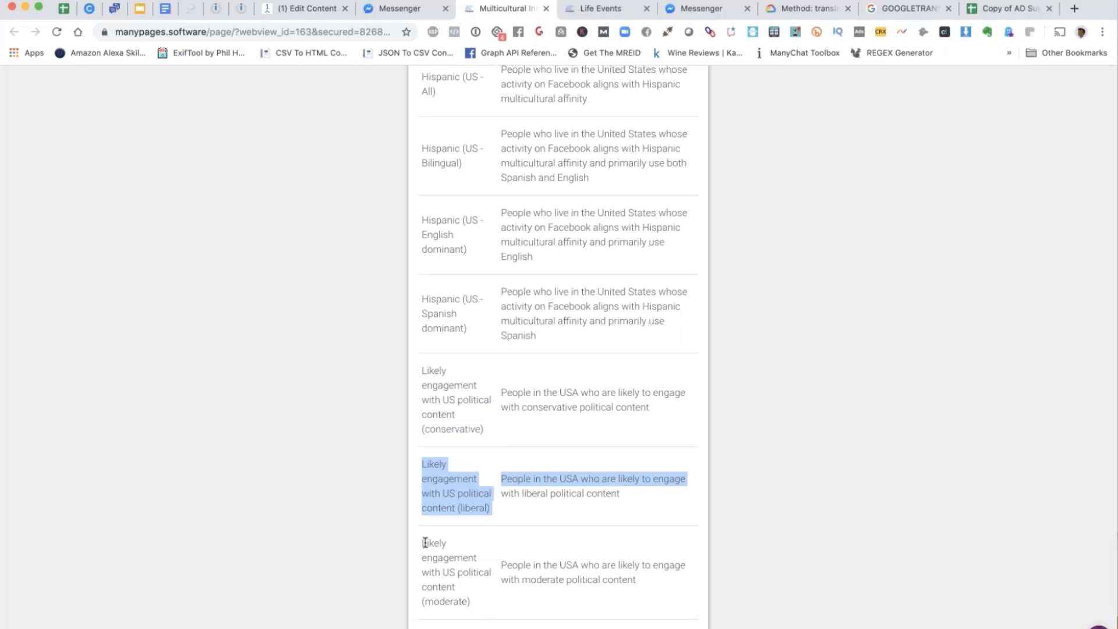
drag(428, 543, 467, 604)
click(467, 604)
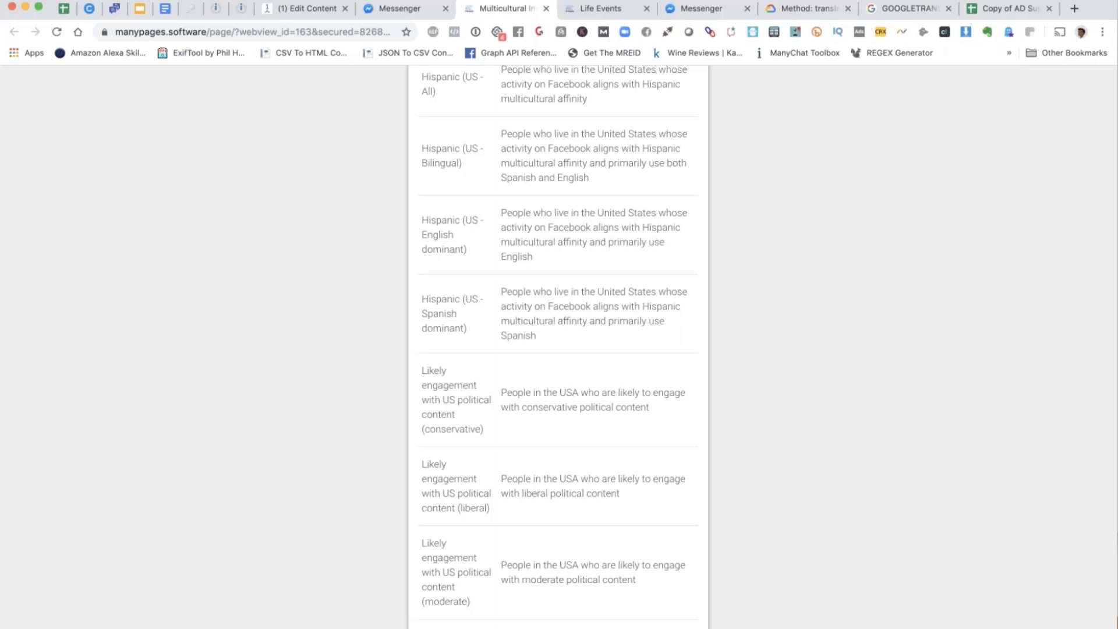
- Close the Multicultural and Life Events review pages, and look back through the chatbot's introduction to behaviors in Messenger
click(546, 8)
click(546, 8)
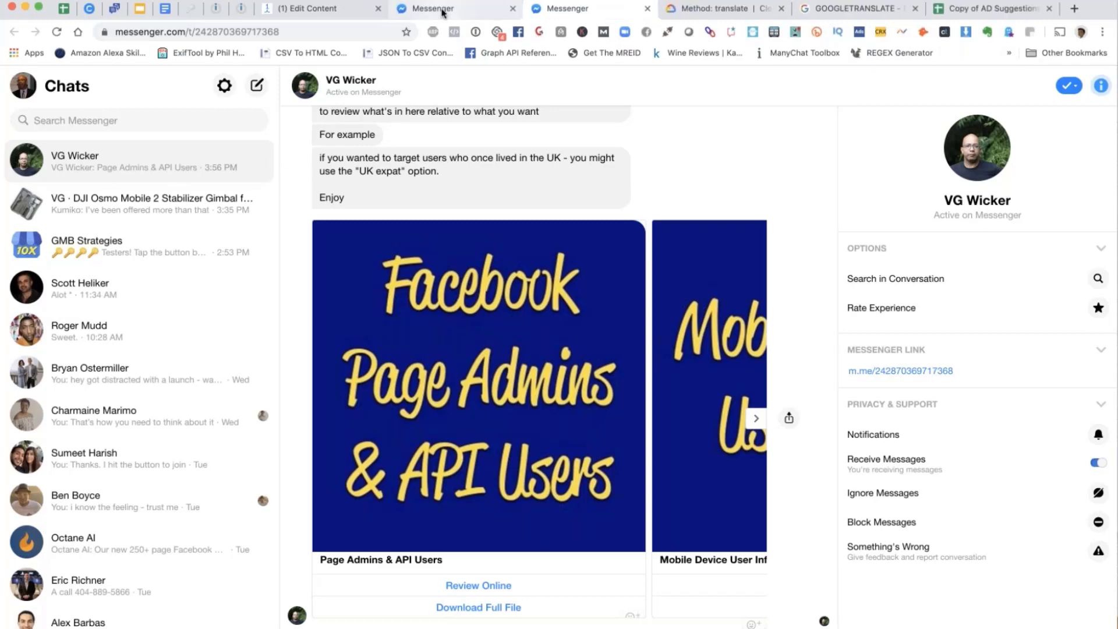
scroll(492, 366, up, 3)
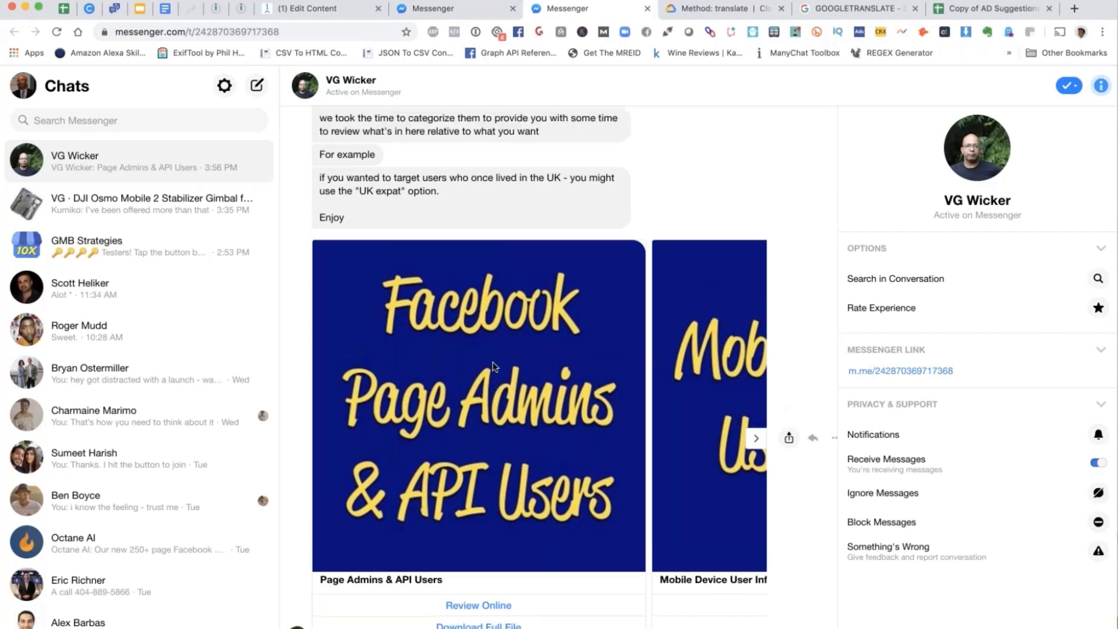
scroll(492, 366, up, 2)
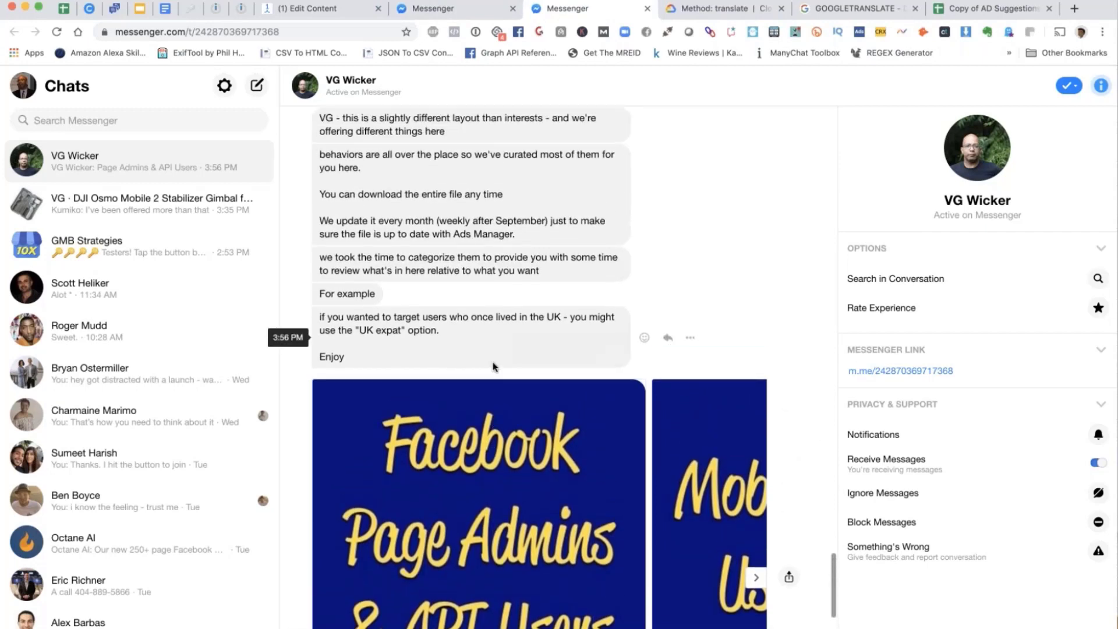